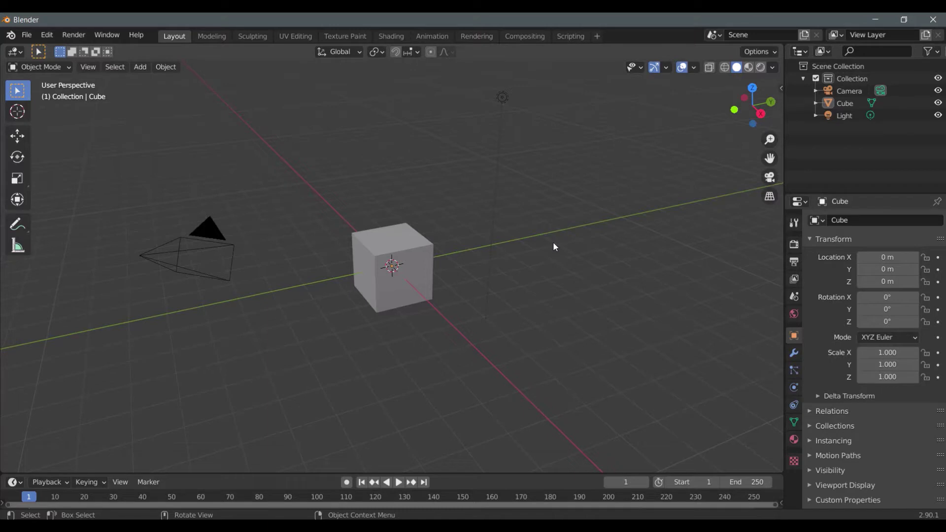
- Delete the default cube, light and camera from the scene
drag(597, 215, 233, 323)
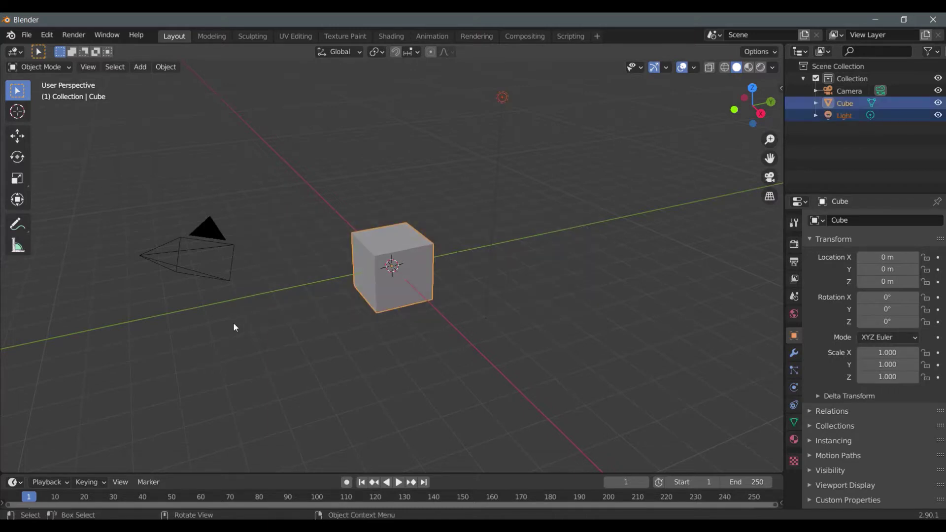
key(Delete)
click(212, 239)
key(Delete)
- Add a UV sphere with 16 segments
click(140, 67)
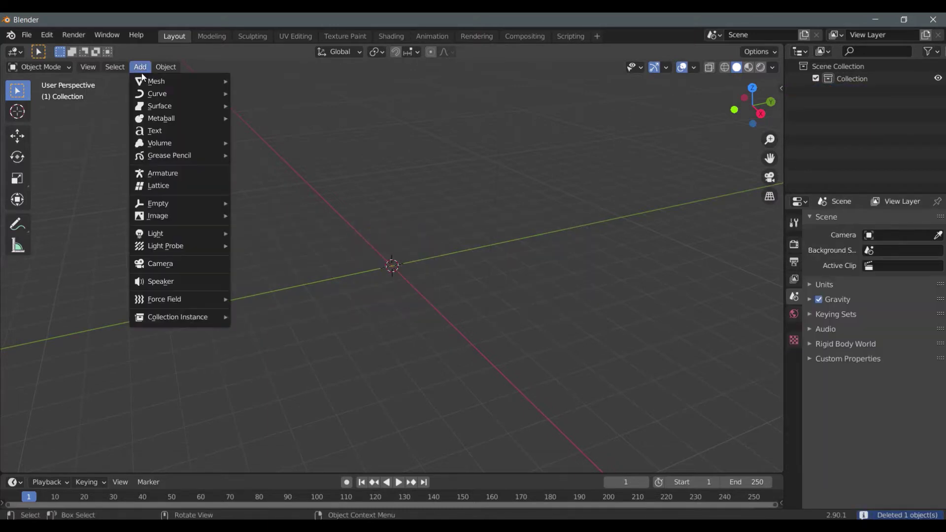
mouse_move(162, 80)
click(274, 119)
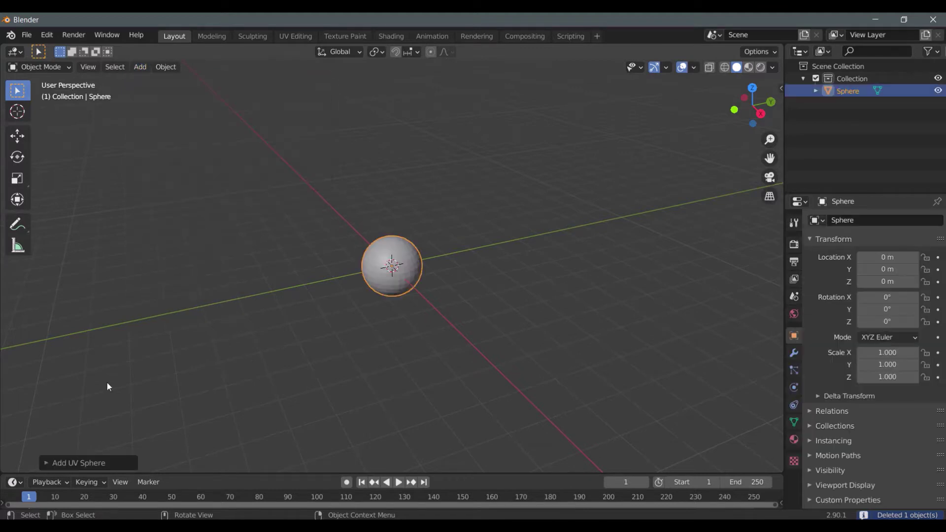
click(64, 462)
click(134, 329)
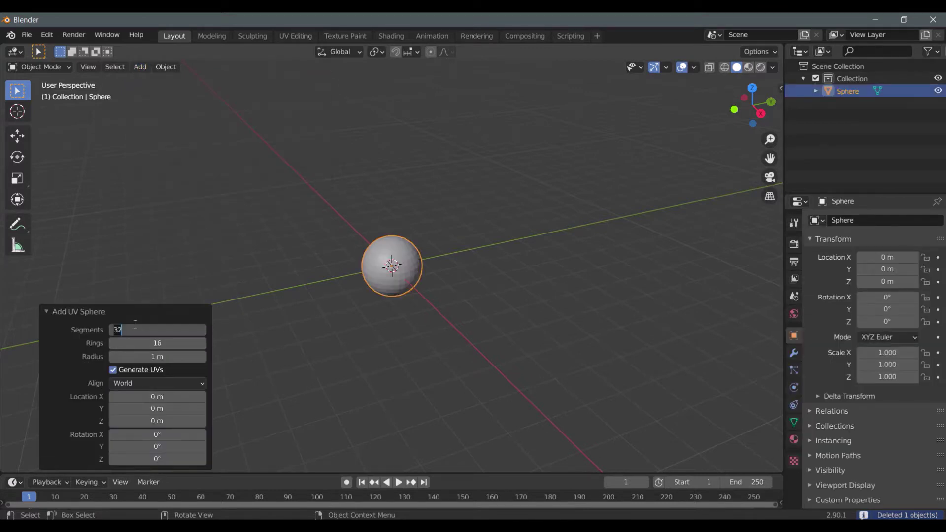
text(16)
key(Return)
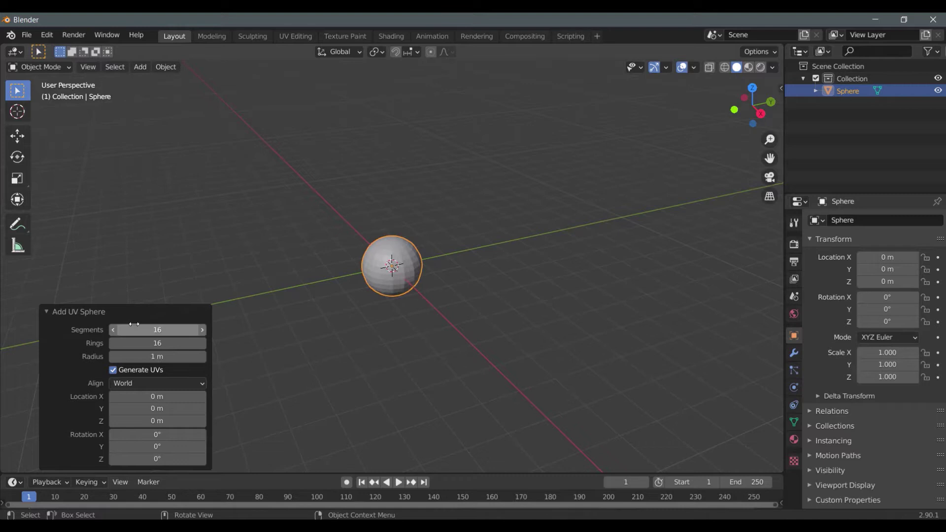
click(118, 311)
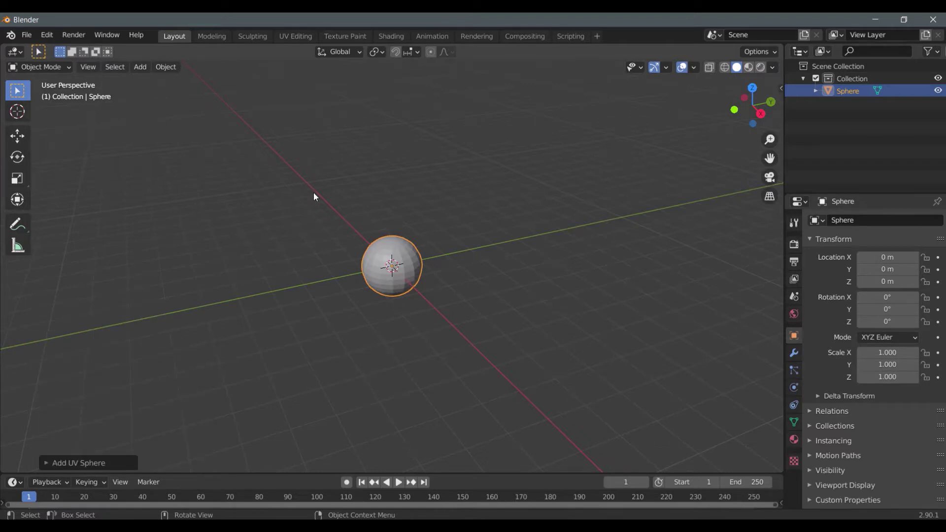
- Enter Edit Mode on the sphere and delete the vertex at its top pole
scroll(314, 193, up, 5)
middle_drag(362, 182, 392, 240)
scroll(392, 240, up, 5)
middle_drag(390, 205, 342, 225)
key(Tab)
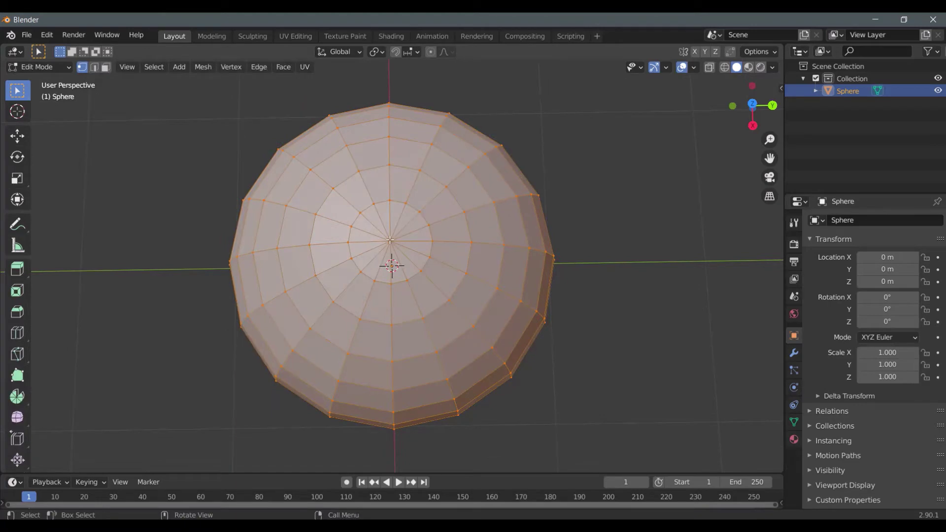
click(390, 240)
key(x)
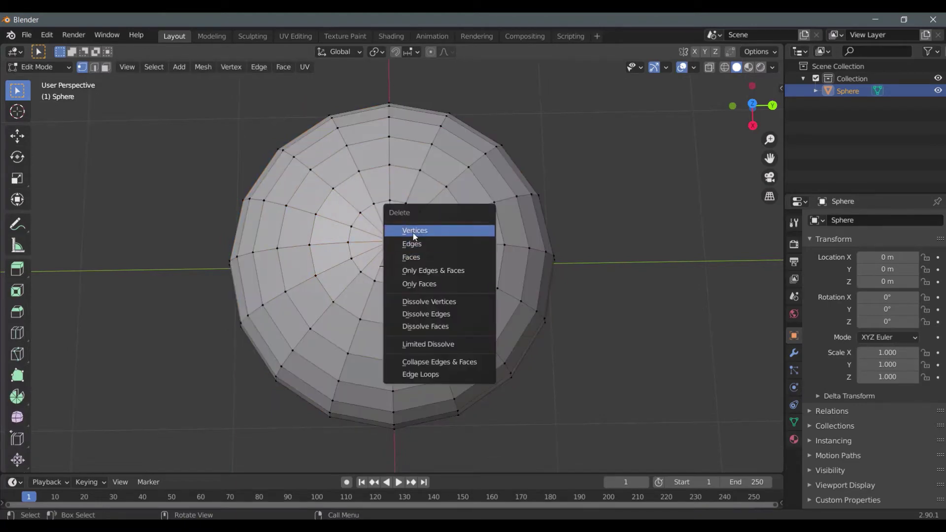
click(411, 230)
- Select opposite halves of the top hole's rim, leaving out the two vertices between them, and close it with Bridge Edge Loops
middle_drag(392, 281, 486, 253)
scroll(410, 153, up, 2)
mouse_move(410, 154)
middle_down()
mouse_move(414, 167)
mouse_move(417, 149)
middle_up()
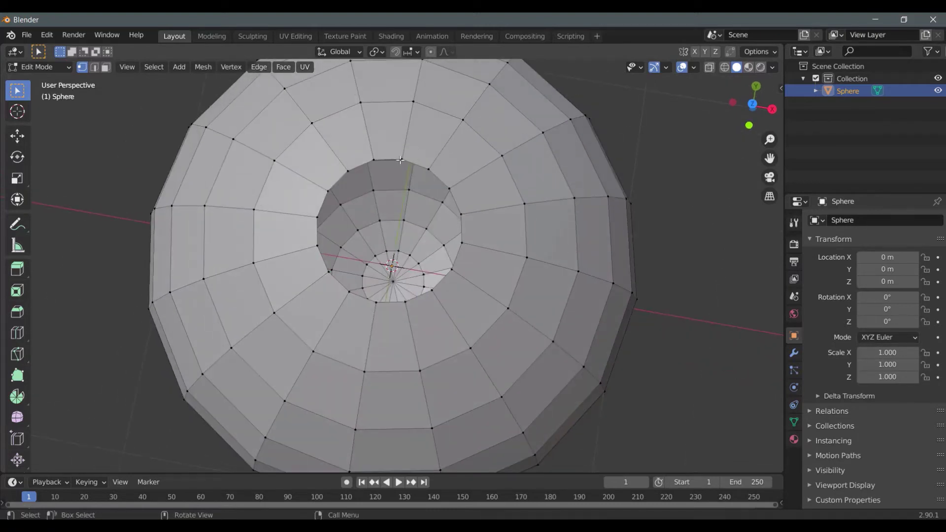
ctrl+alt+click(427, 169)
click(625, 135)
ctrl+alt+click(493, 193)
click(646, 149)
shift+click(461, 241)
shift+click(317, 246)
shift+click(317, 219)
shift+click(348, 171)
shift+click(373, 159)
click(752, 104)
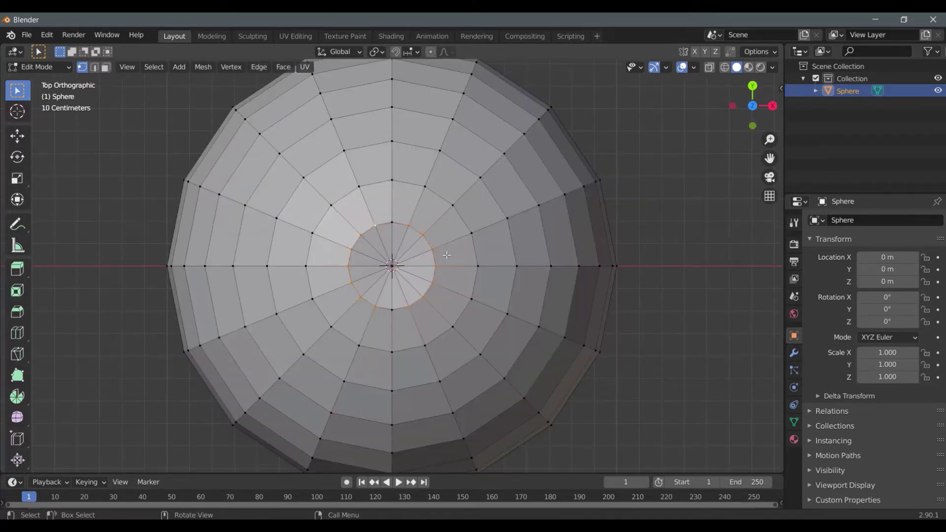
key(ctrl+e)
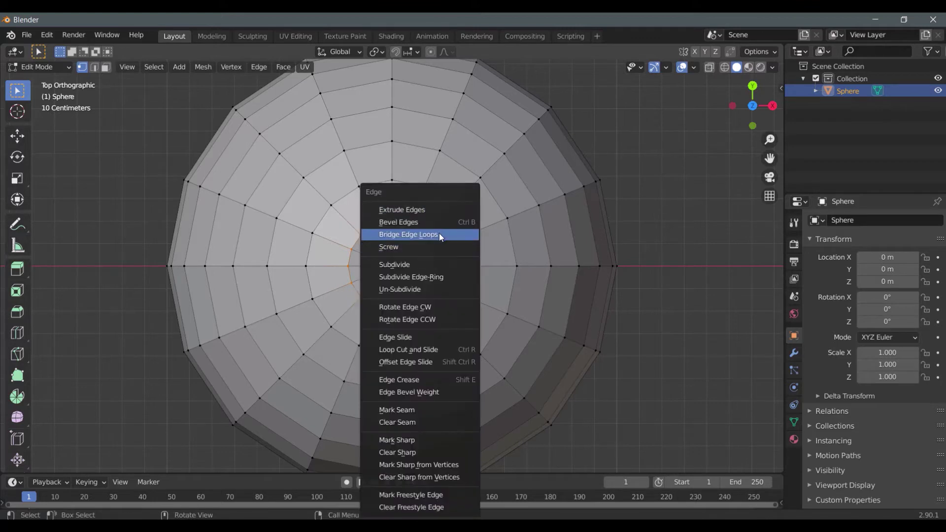
click(439, 233)
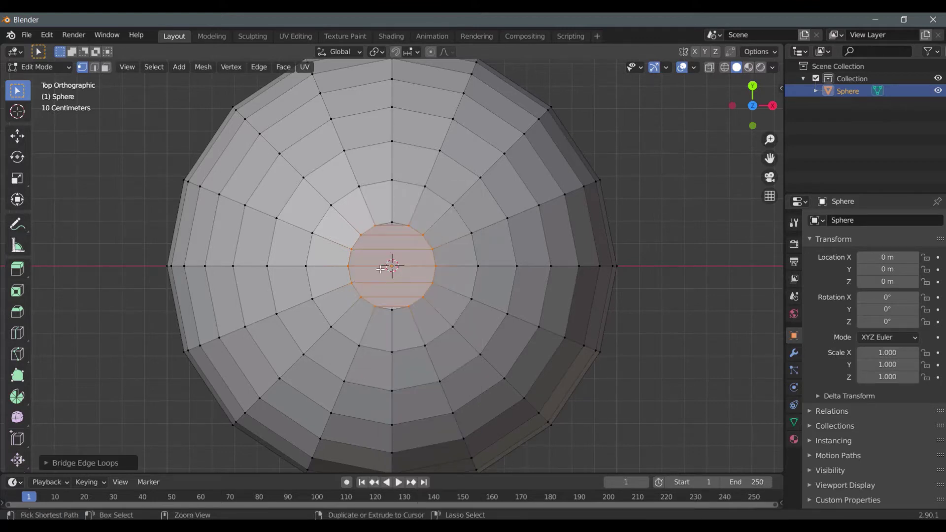
- Add a centred loop cut across the bridged faces of the top cap
key(ctrl+e)
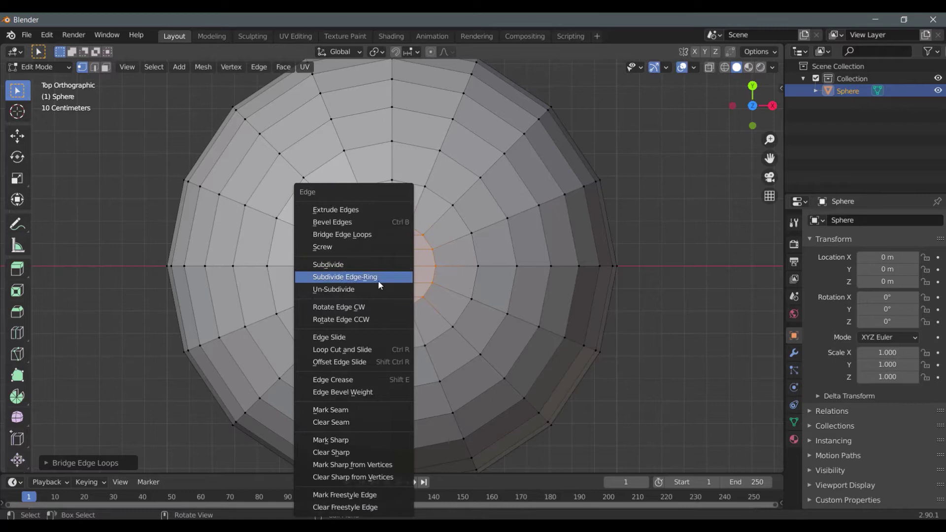
click(368, 356)
click(392, 266)
right_click(393, 259)
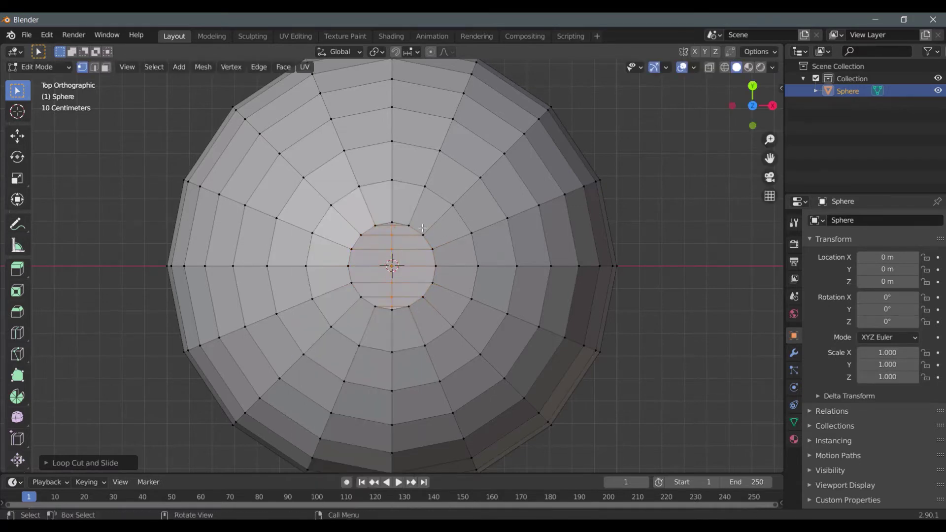
- Merge each end vertex of the top cap's loop cut with the adjacent rim vertex at center
scroll(422, 227, up, 5)
drag(397, 147, 394, 157)
key(Escape)
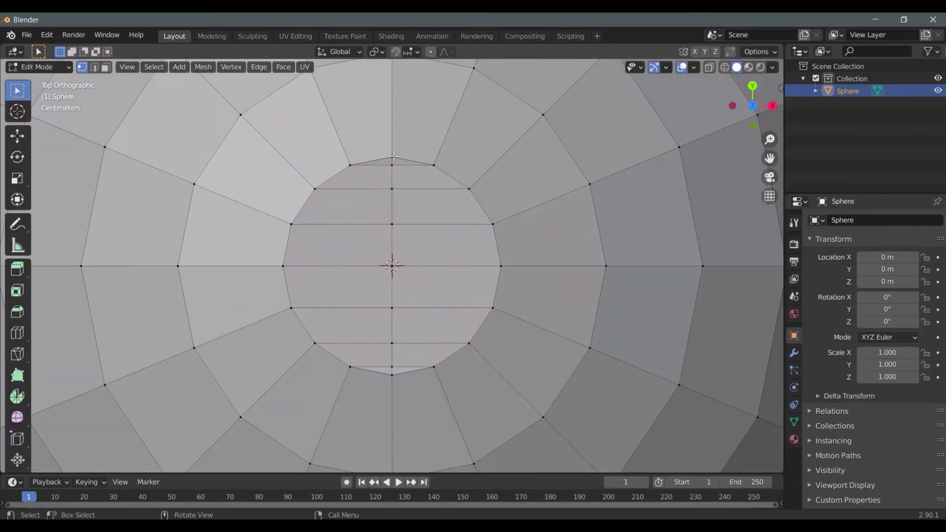
click(399, 158)
key(m)
click(379, 187)
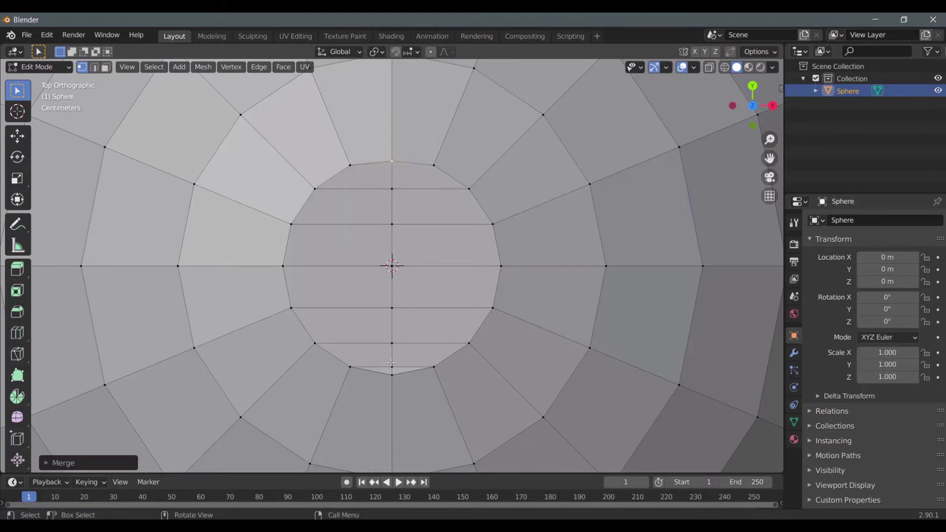
click(390, 366)
shift+click(393, 376)
key(m)
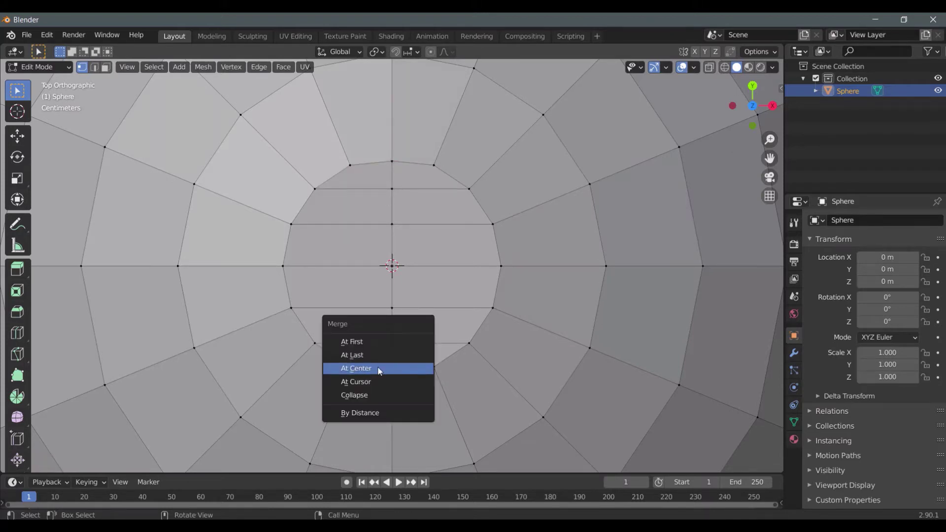
click(379, 370)
- Open the sphere's bottom pole and close the hole by bridging the opposite halves of its rim
scroll(547, 244, down, 6)
middle_drag(547, 244, 403, 216)
scroll(551, 222, down, 3)
scroll(394, 247, up, 3)
shift+click(396, 223)
shift+click(418, 228)
shift+click(435, 241)
shift+click(445, 260)
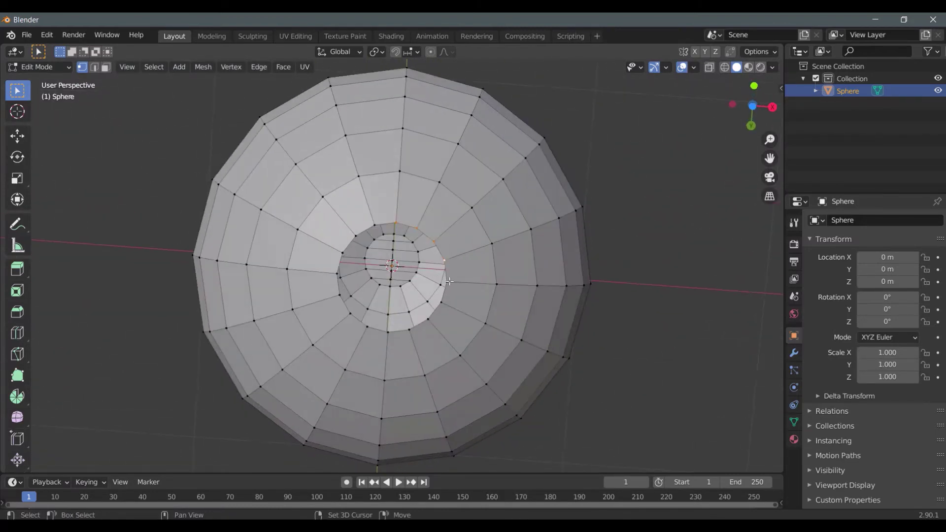
shift+click(428, 320)
shift+click(409, 329)
shift+click(388, 332)
shift+click(367, 327)
shift+click(350, 314)
shift+click(339, 295)
shift+click(388, 332)
key(ctrl+e)
click(417, 186)
- Add a centred loop cut across the bridged faces of the bottom cap
key(ctrl+e)
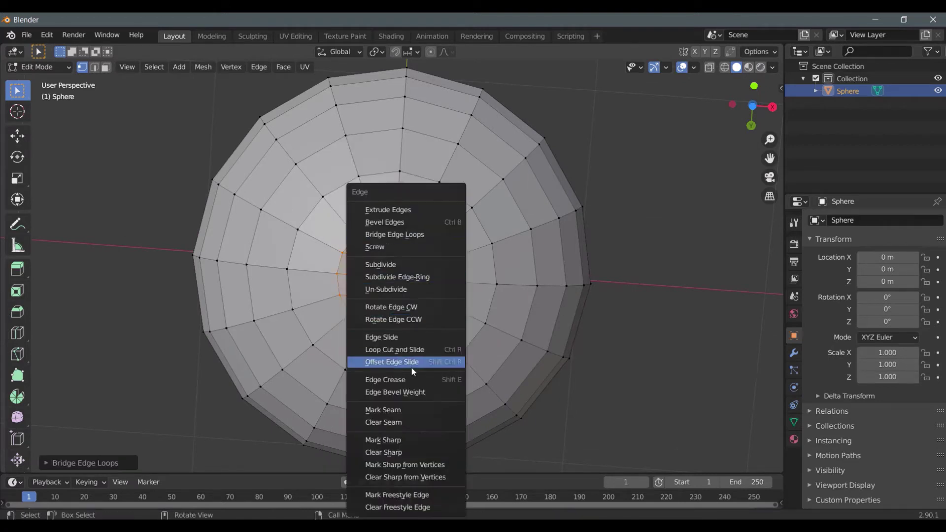
click(411, 349)
click(406, 228)
right_click(406, 228)
- Merge both end vertices of the bottom cap's loop cut with their neighbouring rim vertices at center
click(398, 223)
shift+click(396, 229)
key(m)
click(395, 228)
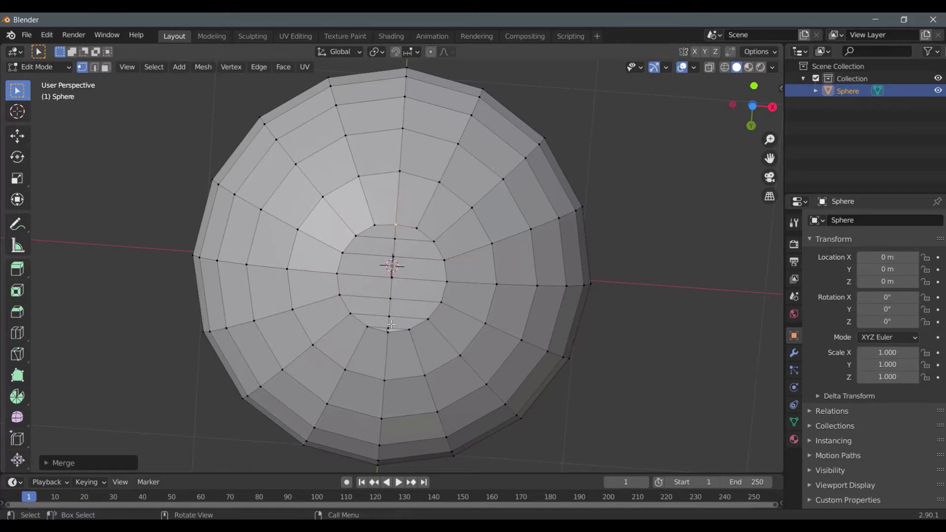
click(391, 326)
key(m)
click(409, 319)
- Scale the four vertices beside the center of the top cap's cut inward toward the pole
middle_drag(409, 319, 411, 250)
scroll(411, 250, up, 2)
middle_drag(384, 170, 383, 185)
click(378, 200)
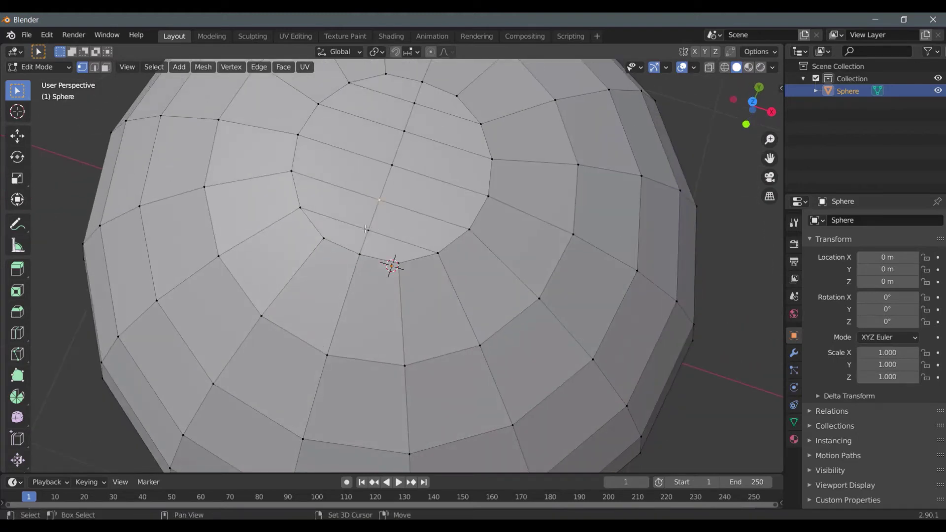
shift+click(404, 131)
key(s)
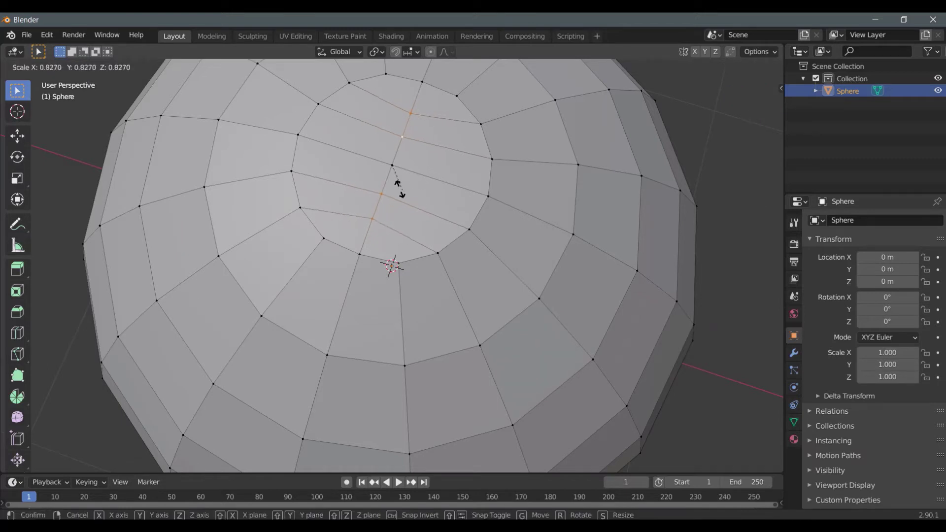
click(386, 203)
key(s)
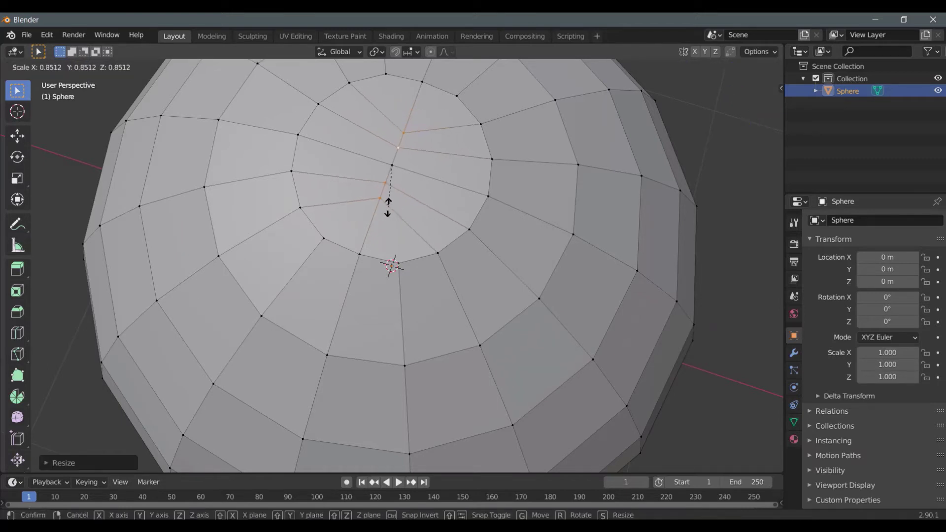
click(389, 212)
- Scale the four vertices beside the center of the bottom cap's cut inward to about 0.54
scroll(341, 269, down, 6)
middle_drag(341, 268, 415, 213)
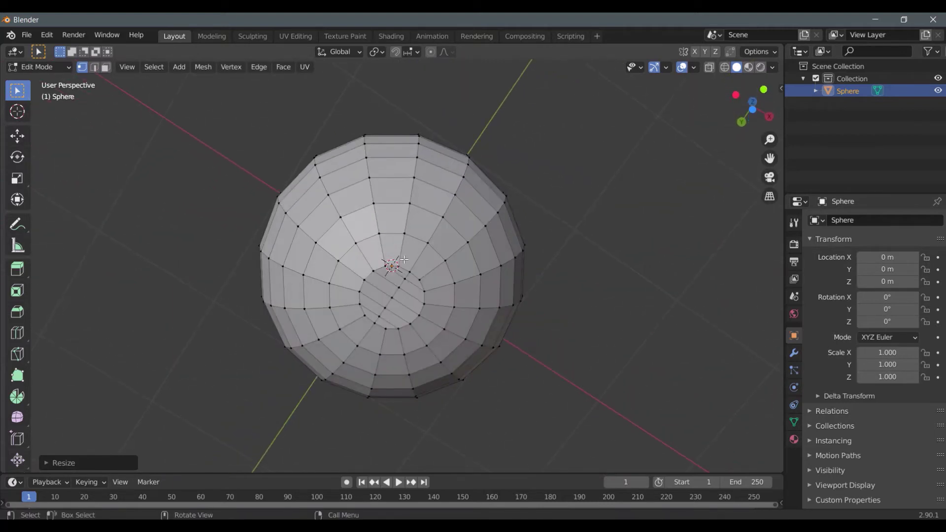
scroll(405, 260, up, 4)
click(417, 295)
shift+click(408, 312)
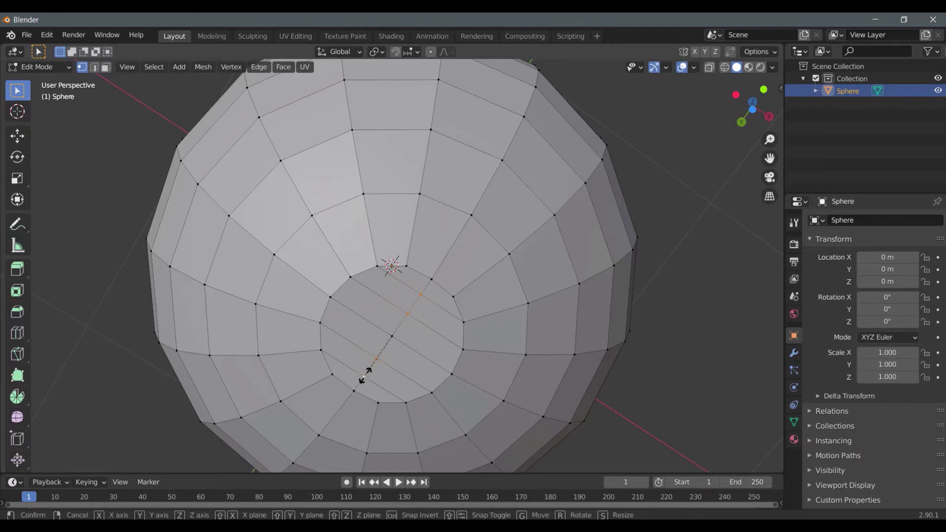
key(s)
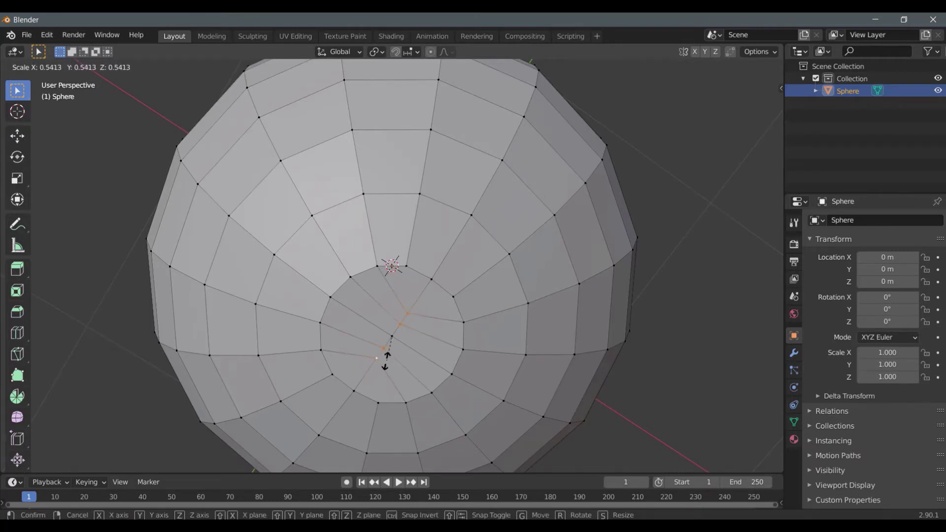
click(391, 358)
- Select every second meridian edge loop through the poles and bevel them about 0.026 m wide with 4 segments
middle_drag(442, 243, 338, 210)
scroll(432, 197, down, 5)
scroll(422, 219, up, 4)
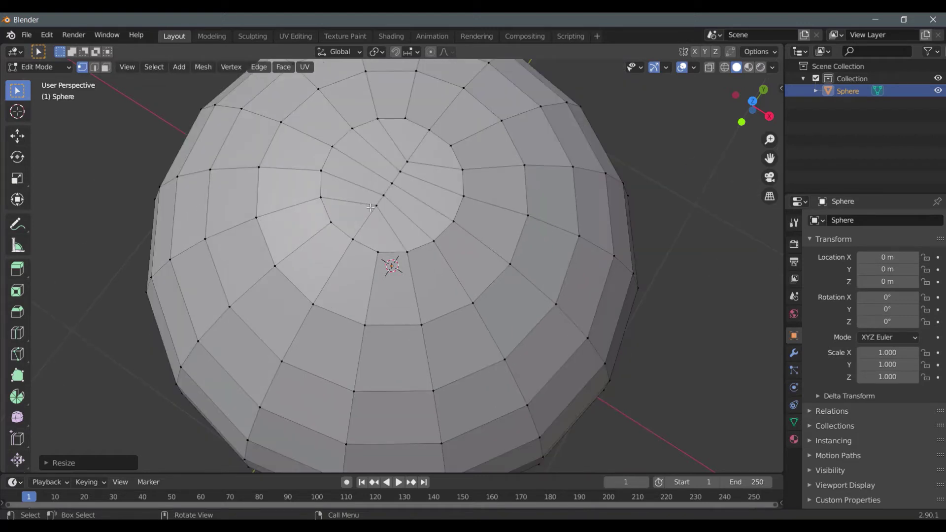
click(369, 206)
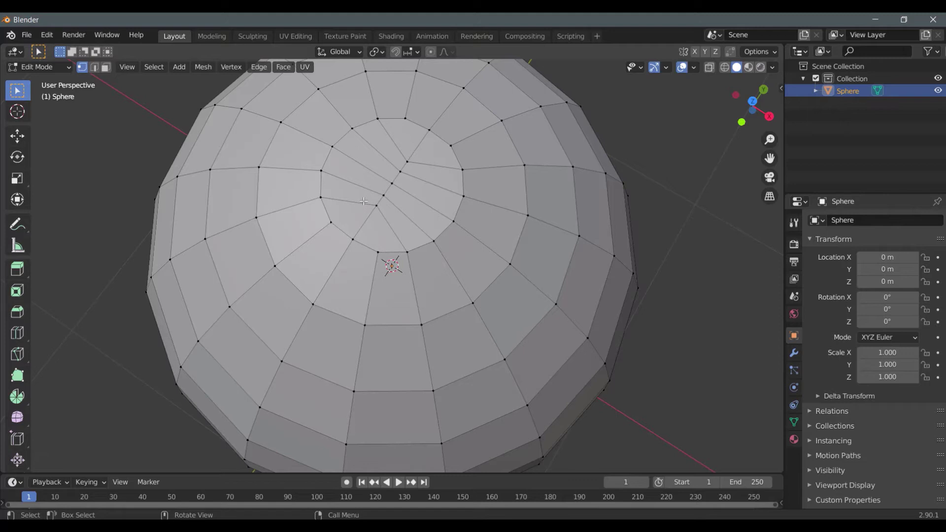
alt+click(372, 206)
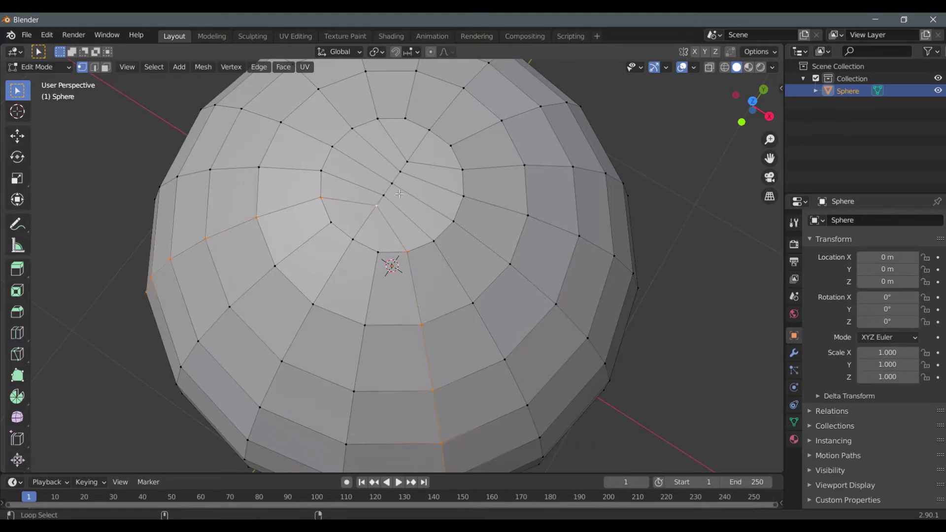
alt+shift+click(412, 161)
alt+shift+click(395, 180)
scroll(400, 187, down, 2)
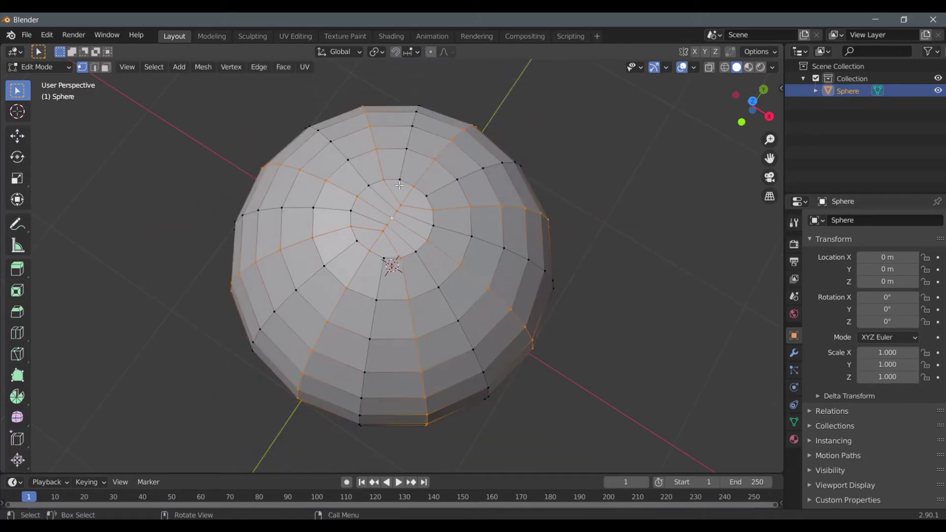
key(ctrl+b)
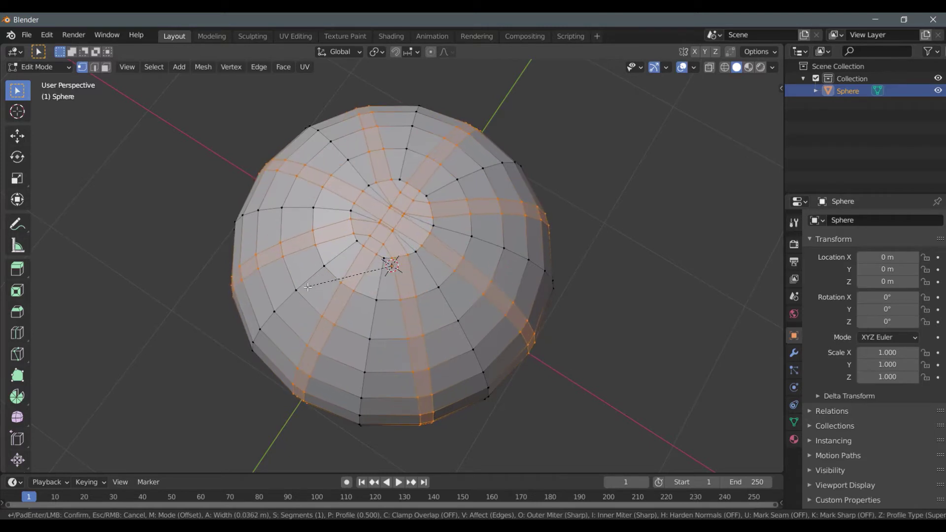
scroll(308, 287, up, 3)
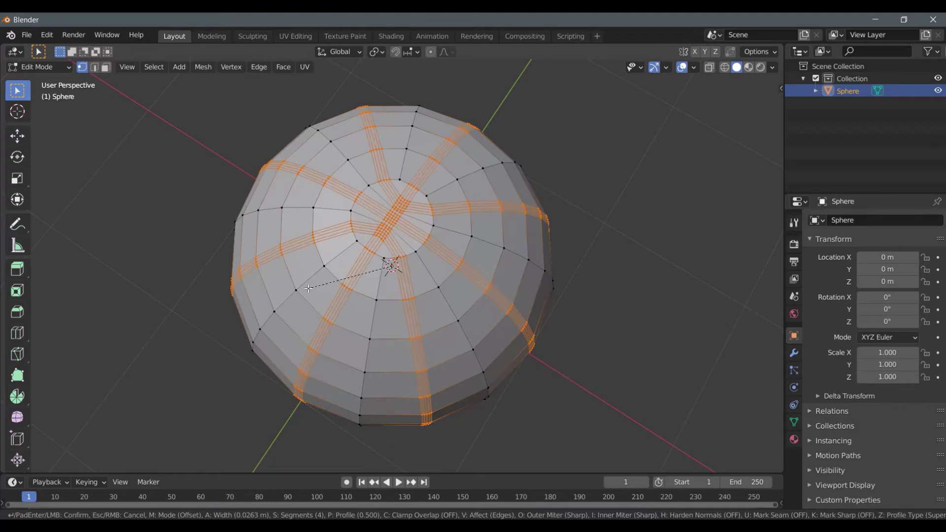
click(308, 288)
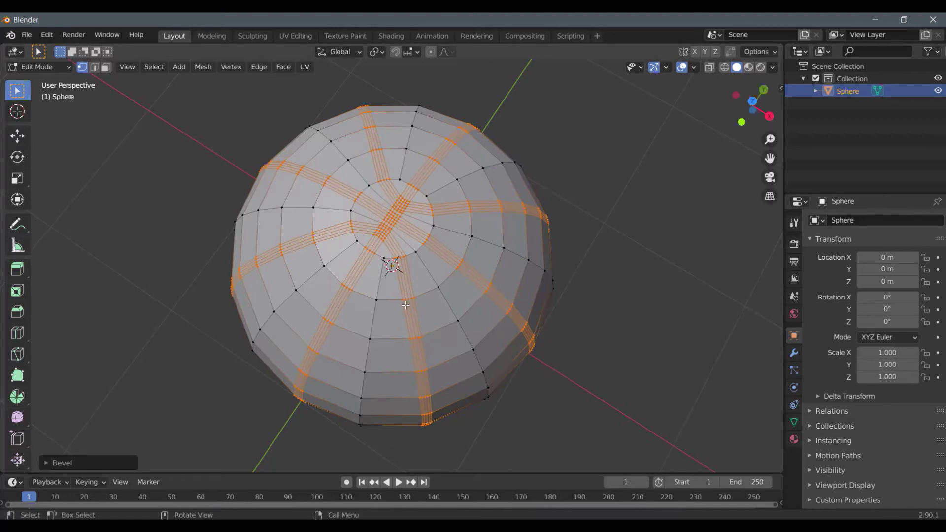
- Shrink the bevelled bands' selection by one ring and scale it inward to about 0.994 to sink grooves into the sphere
key(ctrl+KP_Subtract)
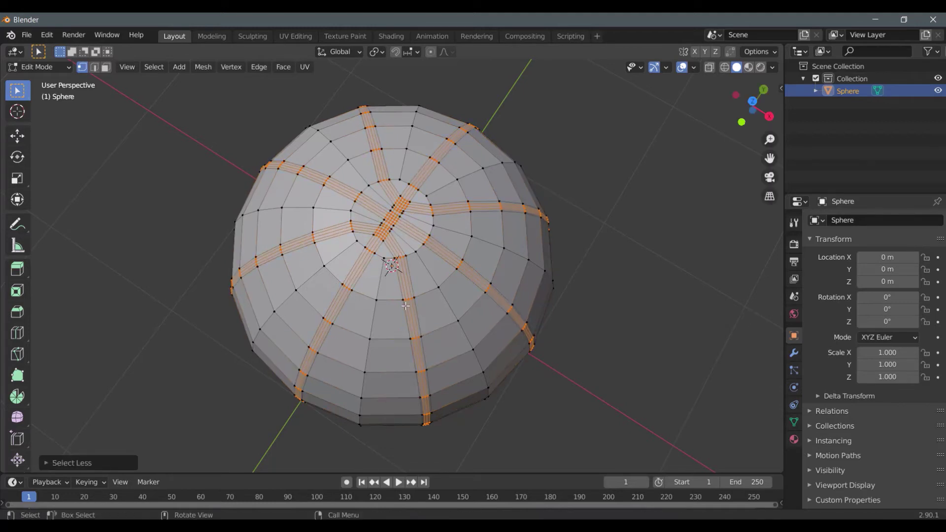
scroll(357, 286, up, 4)
scroll(358, 286, down, 1)
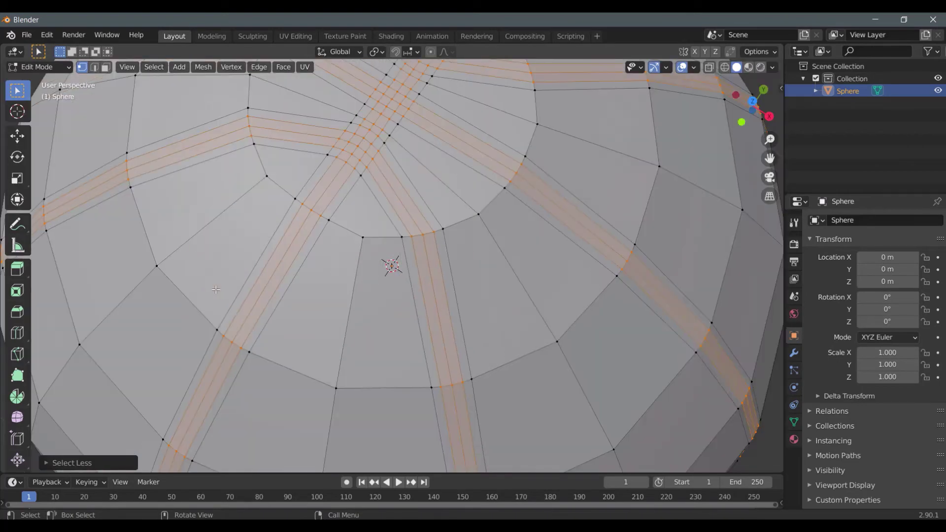
key(s)
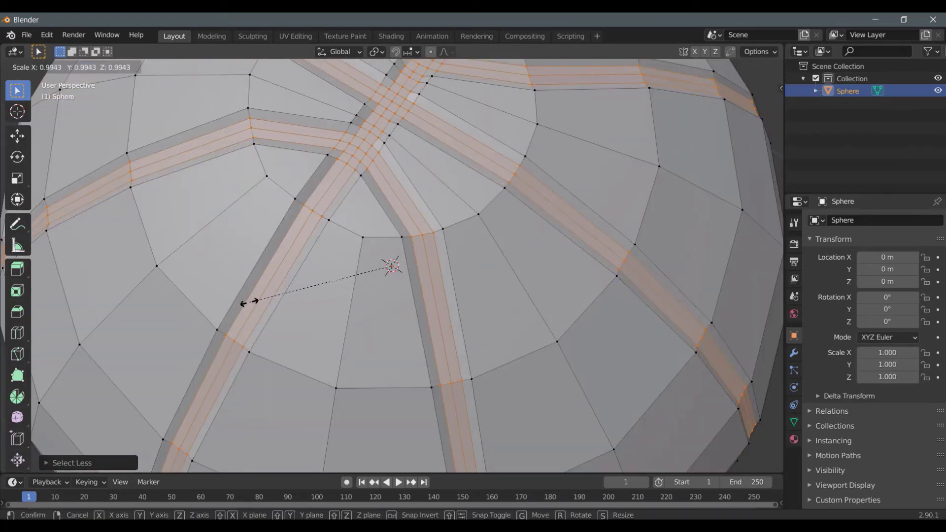
click(243, 303)
scroll(335, 294, down, 5)
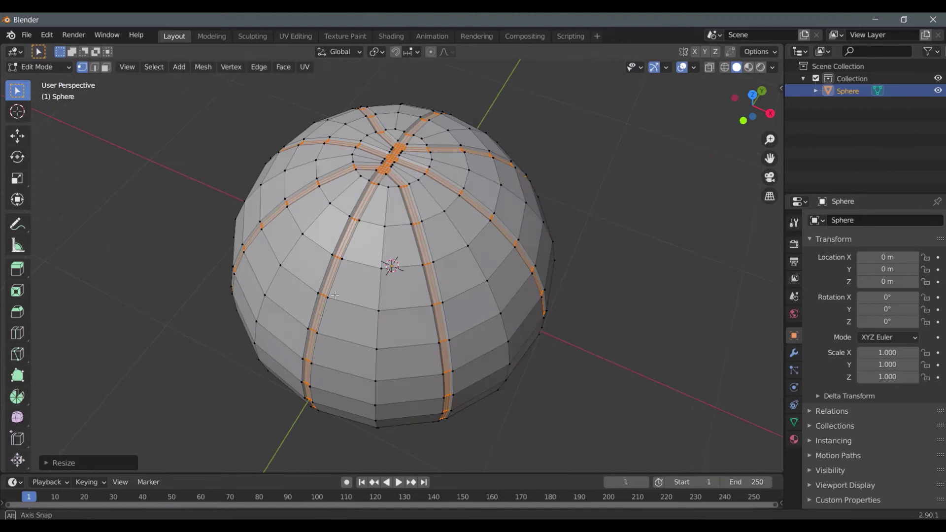
middle_drag(335, 295, 354, 211)
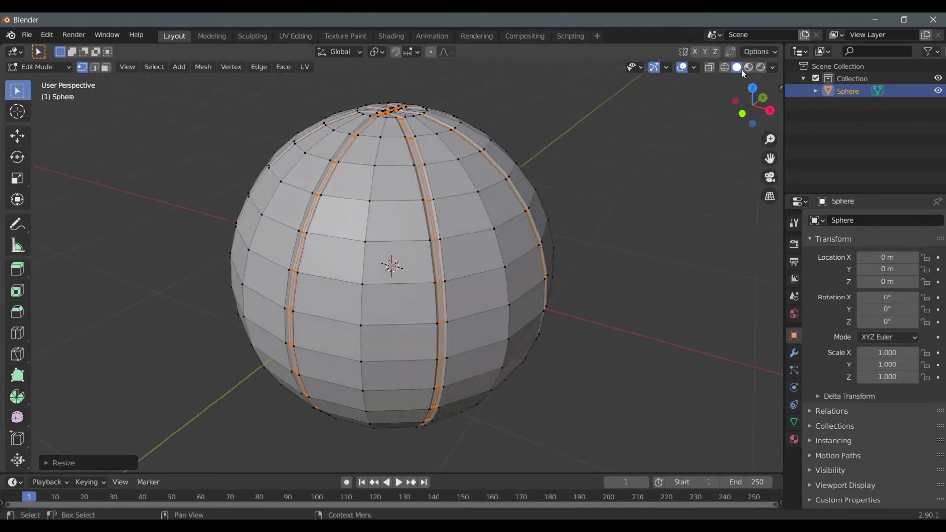
- In Object Mode with Material Preview shading, give the sphere a new material with an orange base color, hue 0.069 and saturation 1.000
key(Tab)
middle_drag(448, 203, 430, 243)
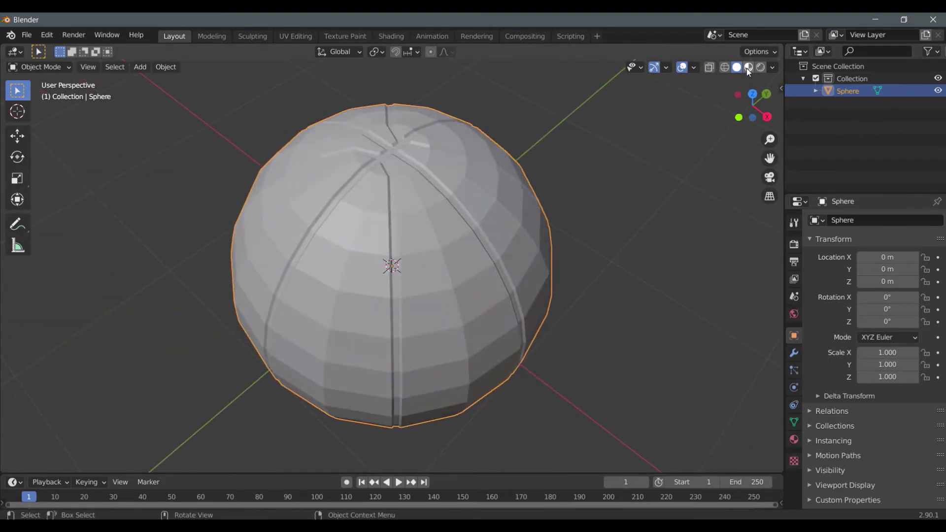
click(794, 439)
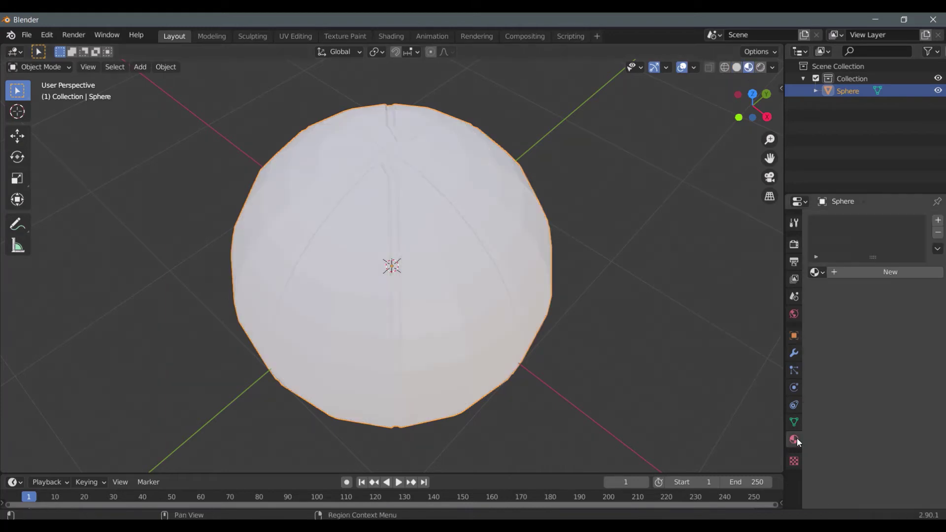
click(876, 271)
click(887, 398)
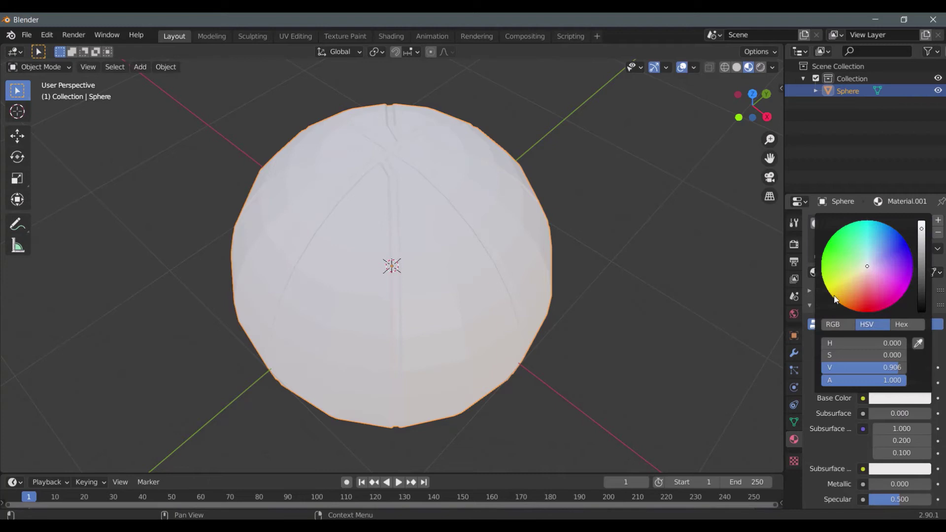
drag(836, 299, 847, 308)
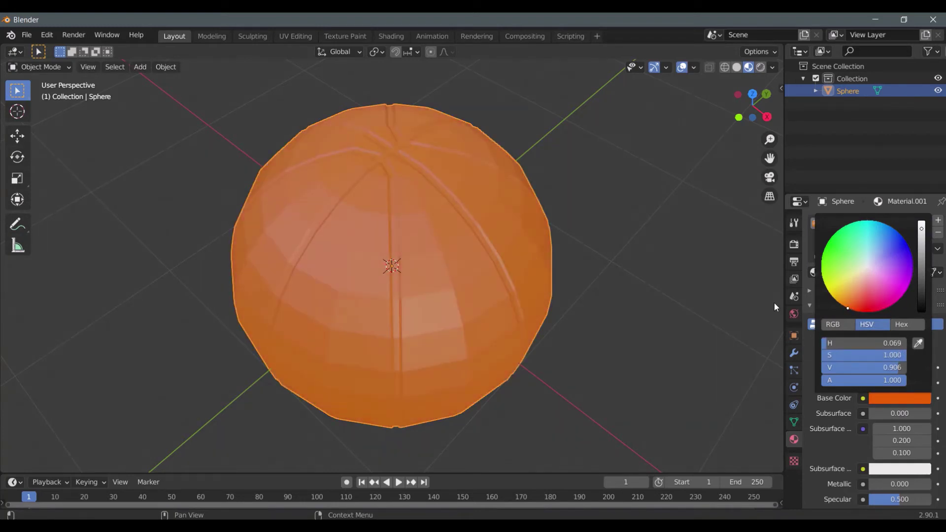
- Add a second material with a black base color and assign it to the selected groove faces in Edit Mode
click(938, 221)
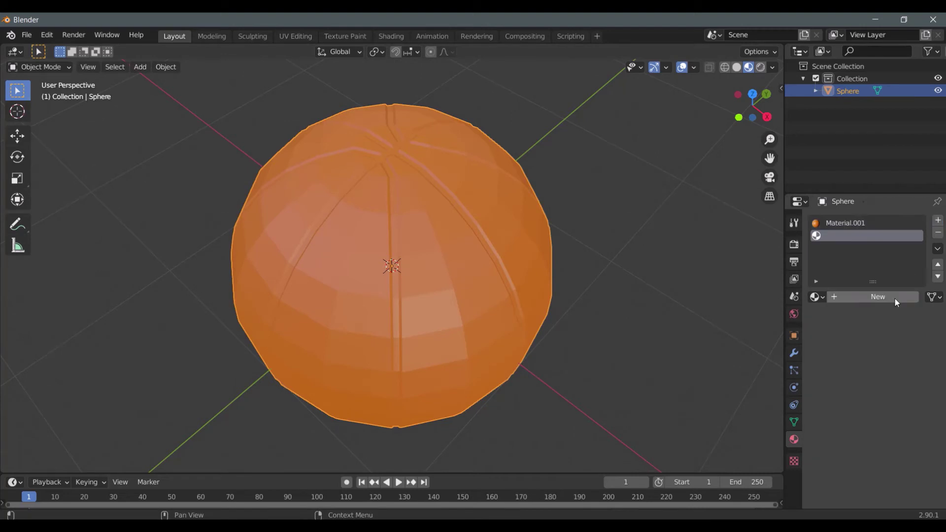
click(895, 299)
key(Tab)
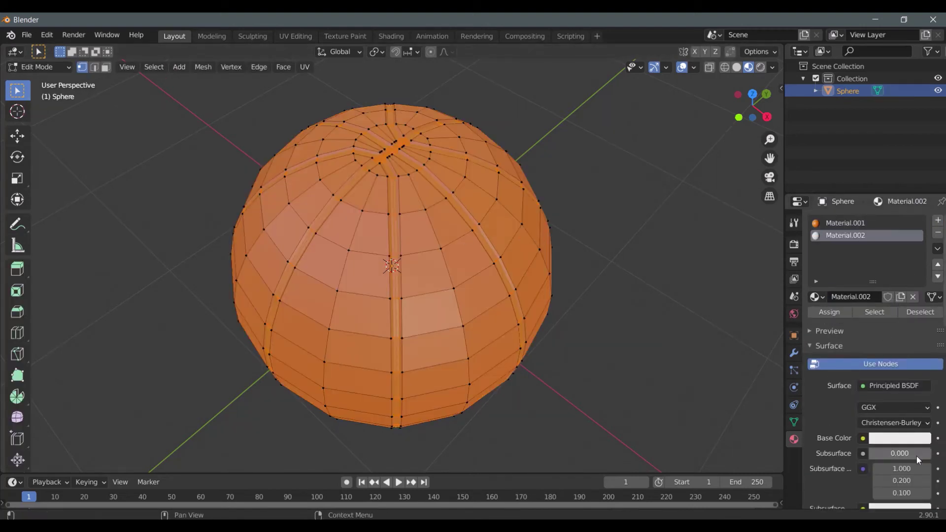
click(907, 442)
drag(921, 318, 921, 353)
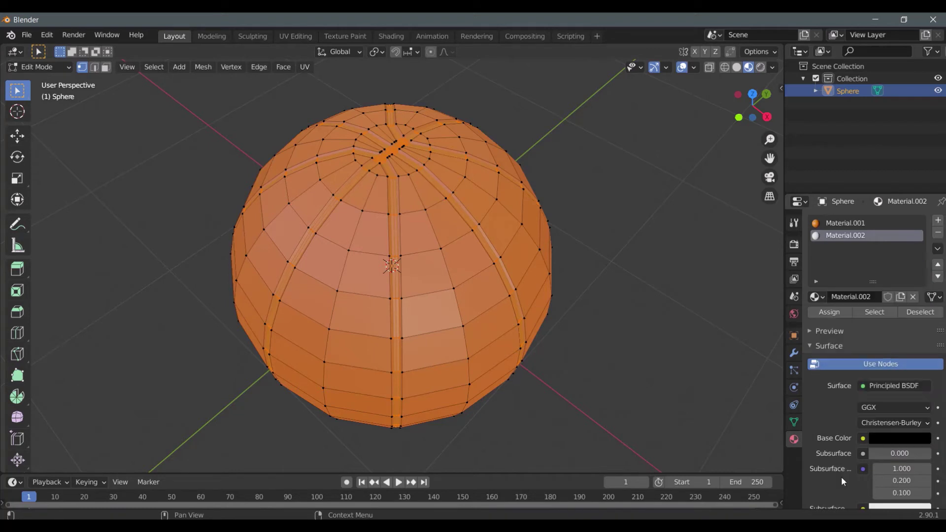
click(828, 313)
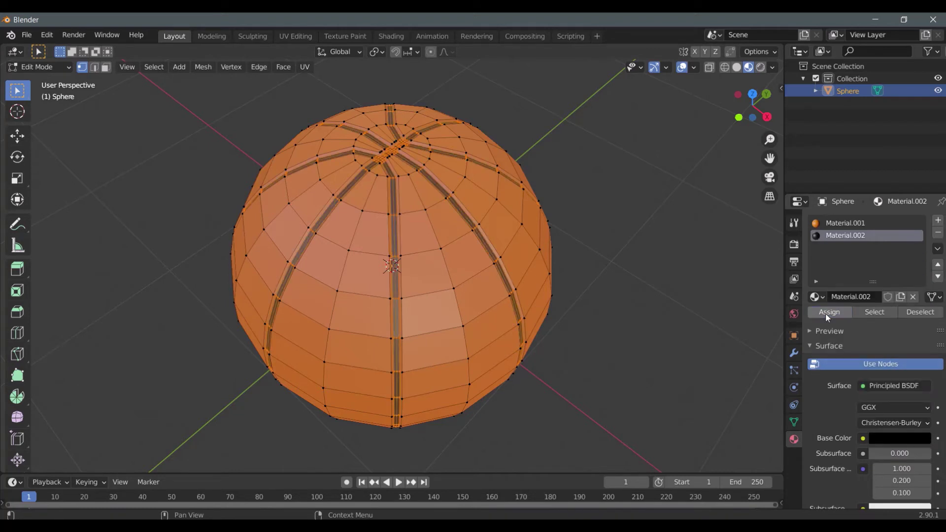
- Make the orange material active, return to Object Mode and open the Shading workspace with the ball framed
click(865, 223)
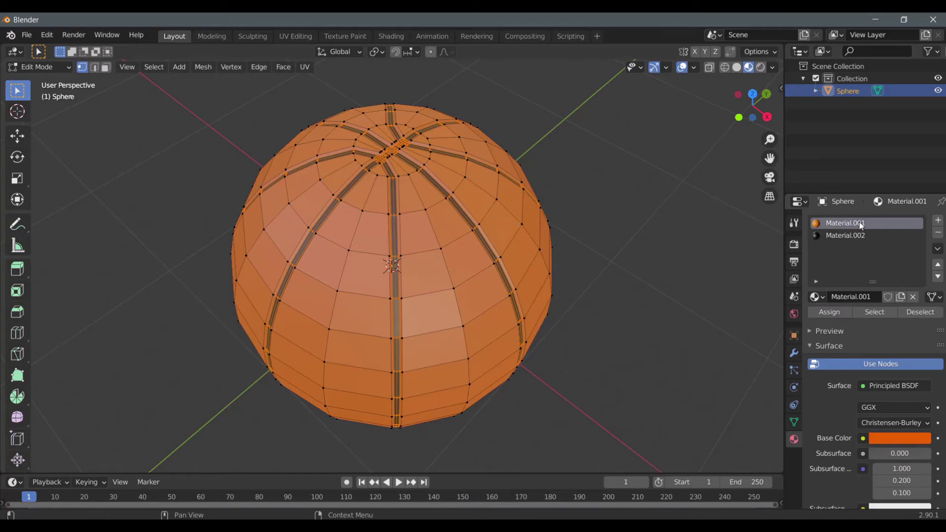
key(Tab)
middle_drag(518, 184, 446, 268)
scroll(410, 246, down, 3)
scroll(363, 185, down, 2)
scroll(367, 202, up, 6)
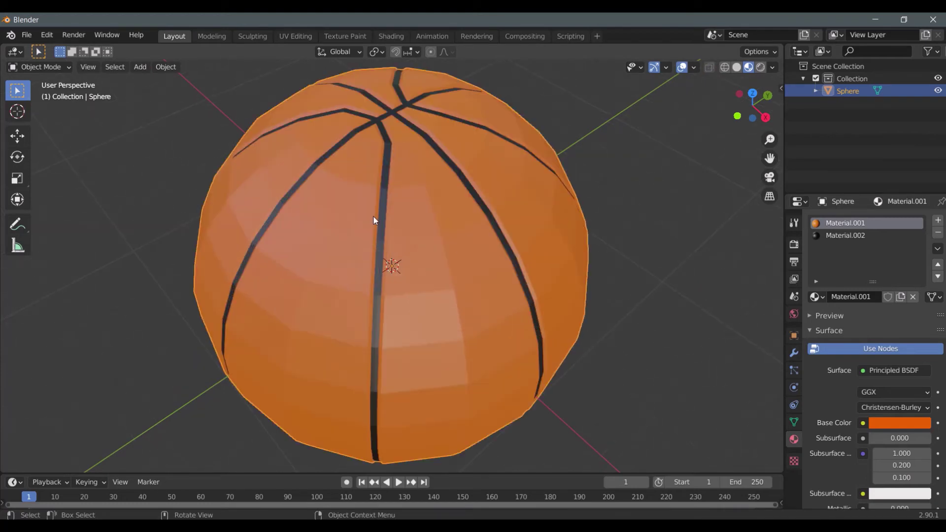
scroll(429, 183, down, 3)
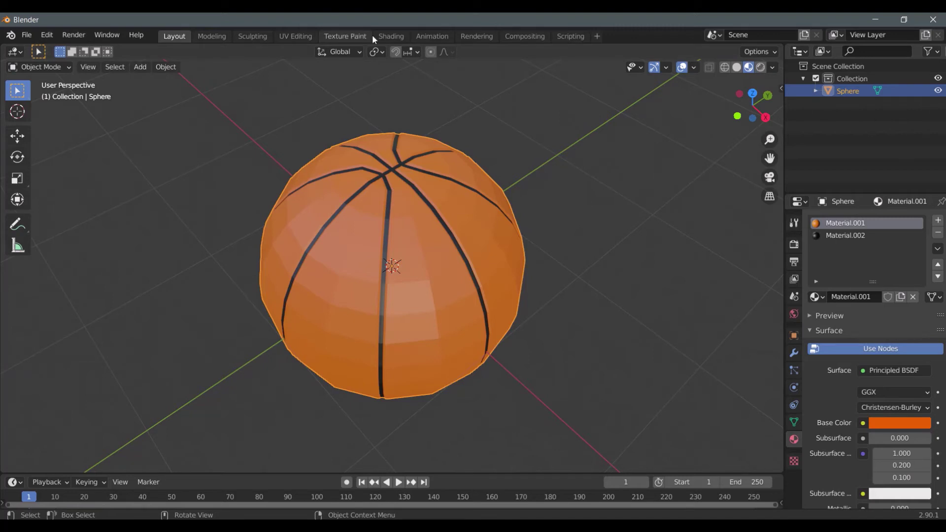
click(403, 36)
scroll(500, 215, up, 8)
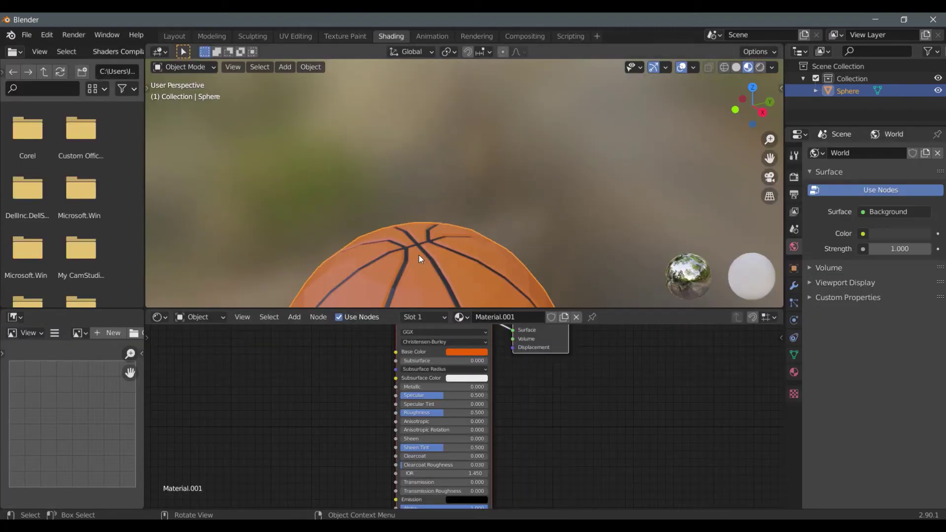
drag(770, 158, 802, 0)
middle_drag(509, 190, 519, 226)
- Add a Bump node and a Noise Texture node in front of the orange material's Principled BSDF shader
click(295, 317)
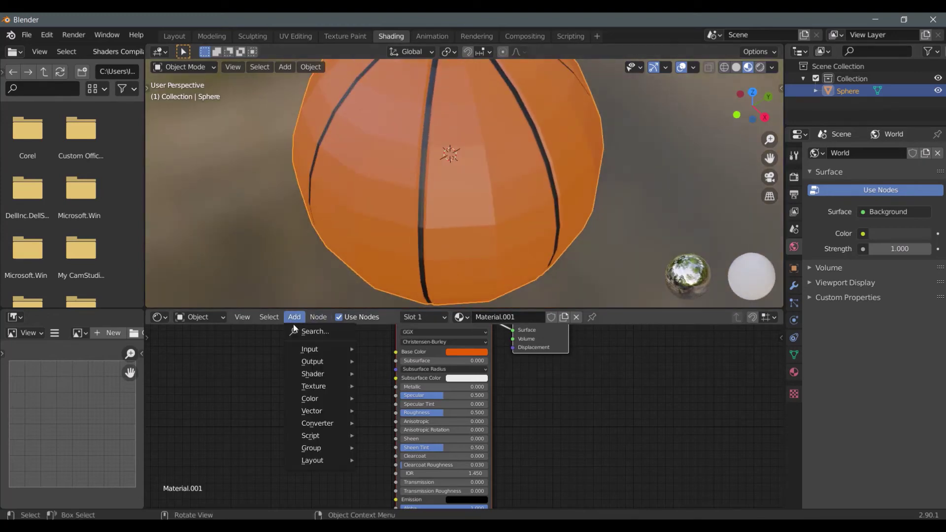
mouse_move(331, 409)
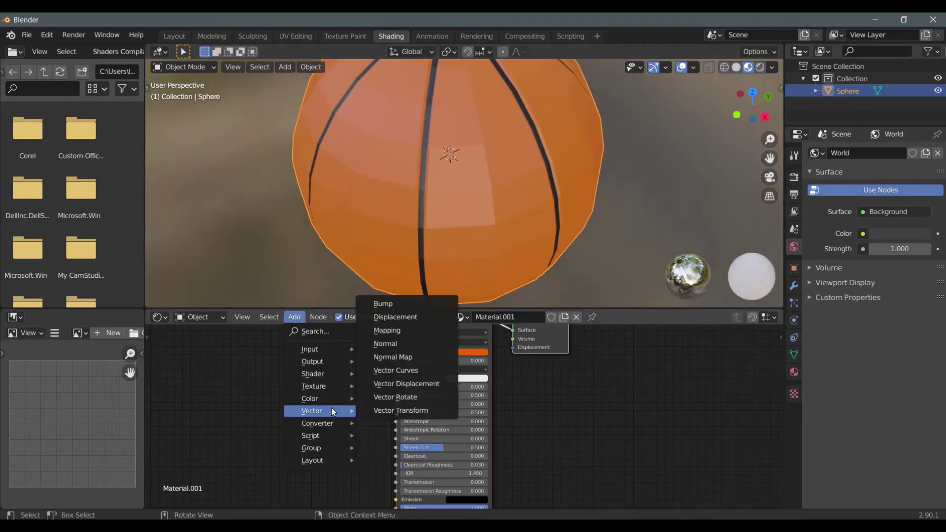
click(386, 302)
click(315, 387)
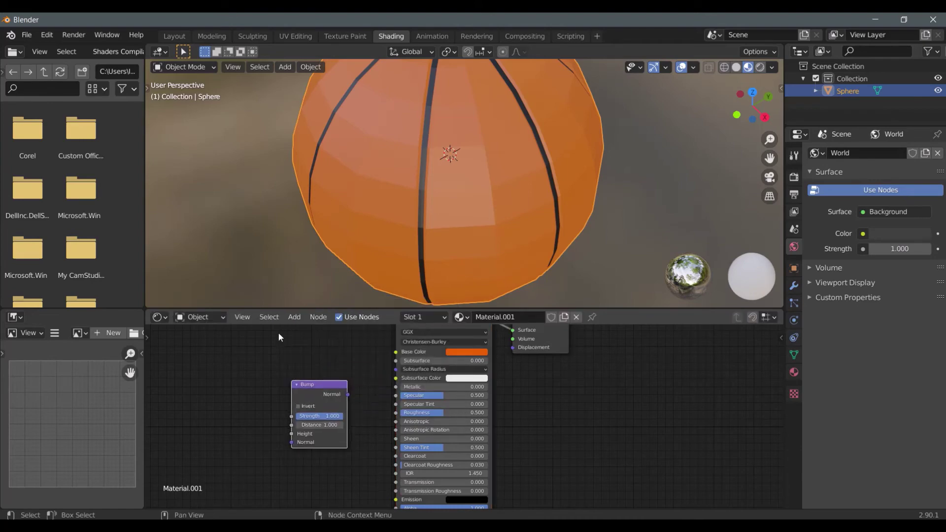
click(296, 320)
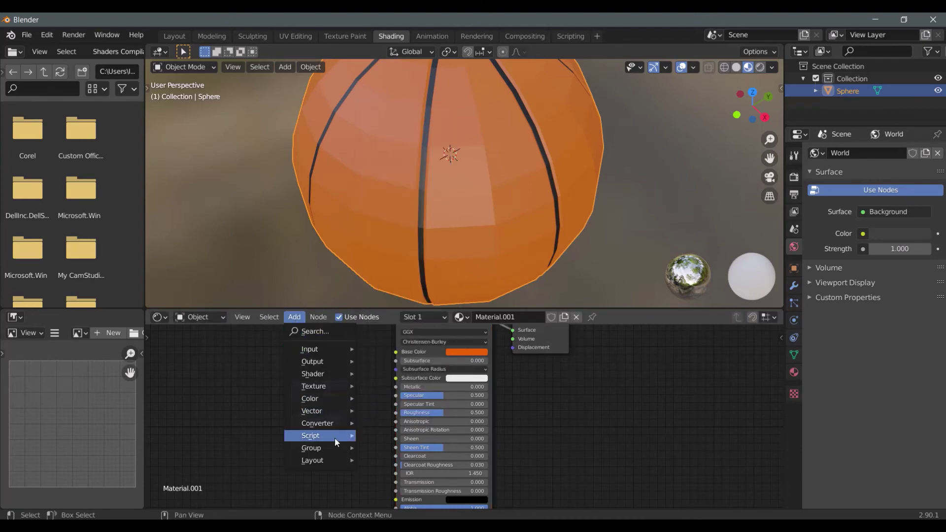
mouse_move(324, 389)
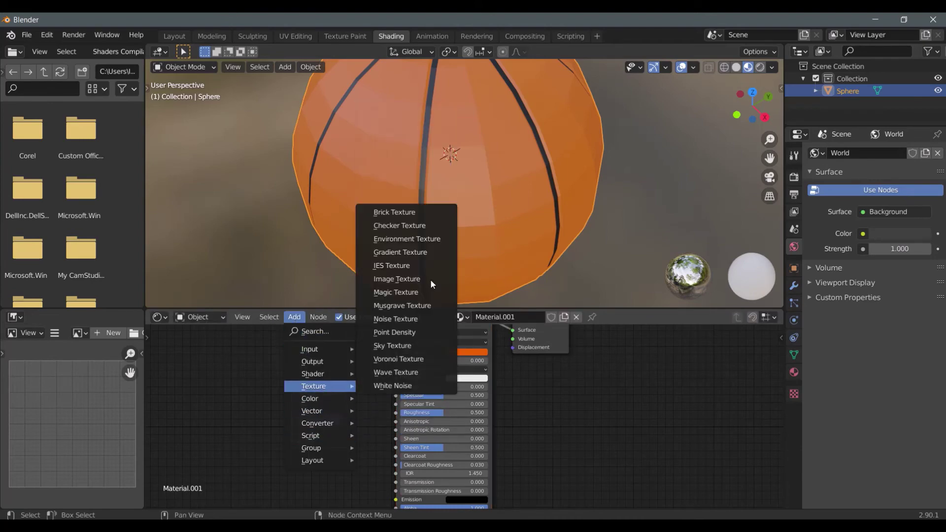
click(404, 318)
click(213, 365)
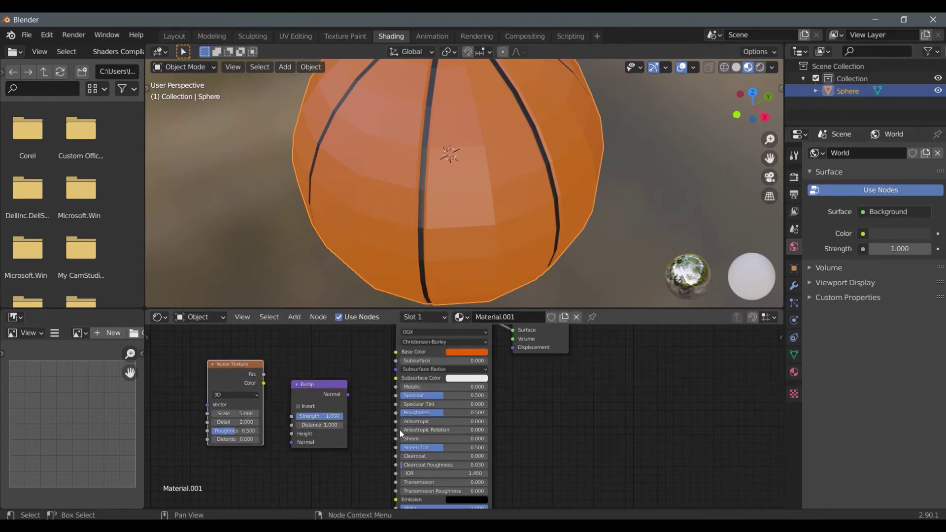
- Move the Bump and Noise Texture nodes down next to the Principled BSDF's Normal input
scroll(400, 430, down, 1)
middle_drag(566, 419, 599, 336)
scroll(493, 359, up, 1)
drag(375, 343, 397, 422)
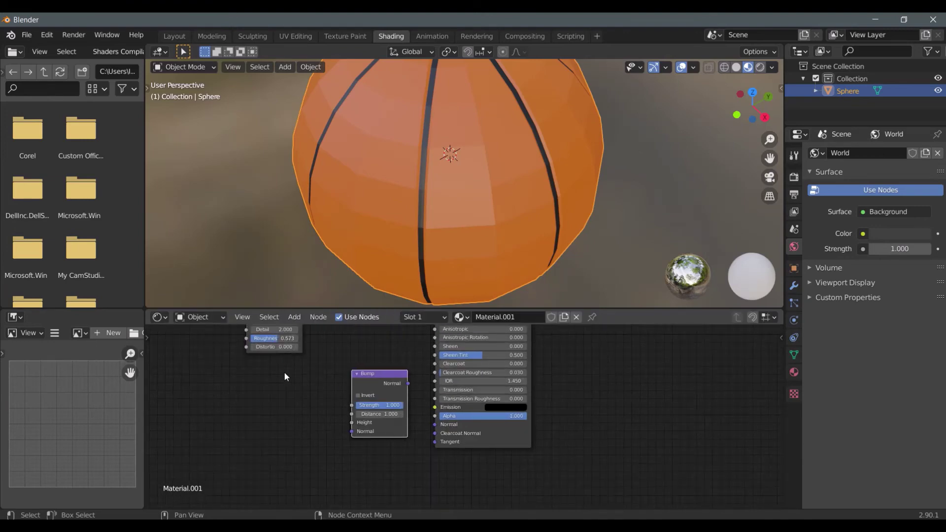
scroll(284, 376, up, 2)
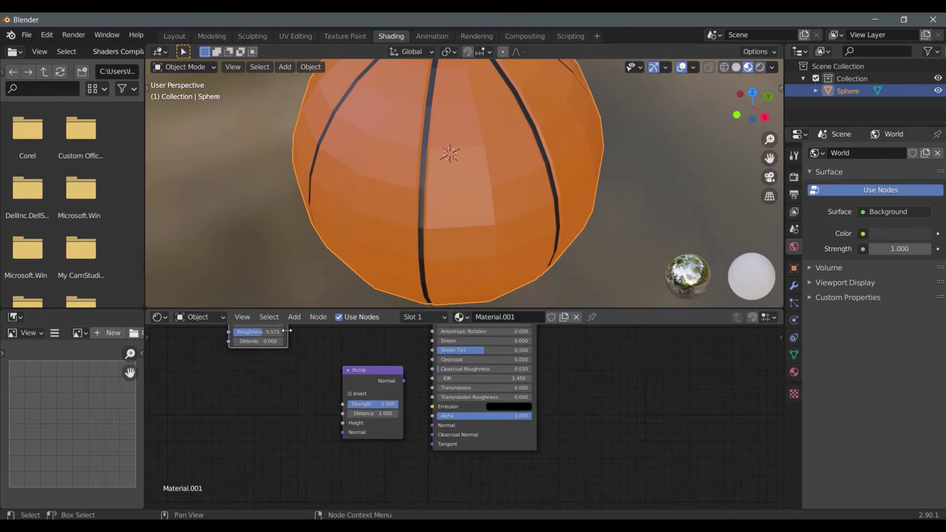
scroll(323, 367, down, 3)
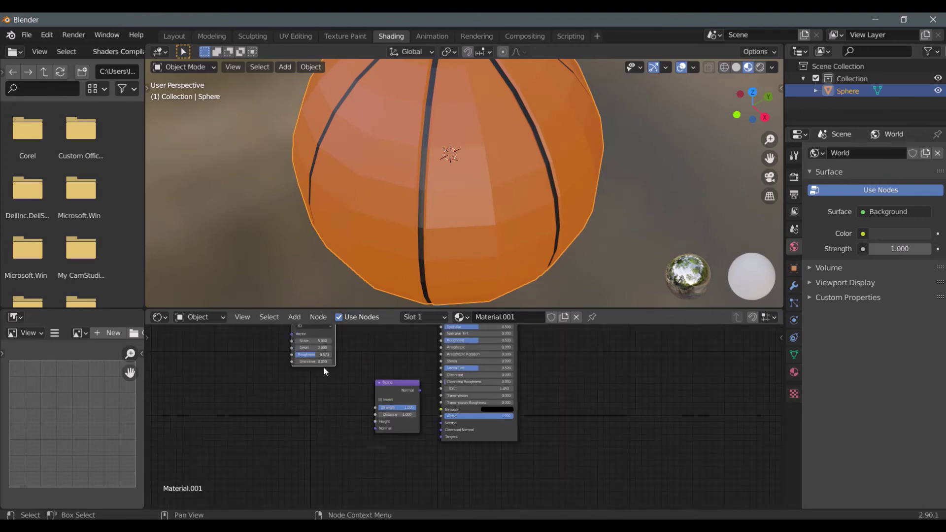
drag(326, 329, 343, 387)
scroll(311, 368, up, 3)
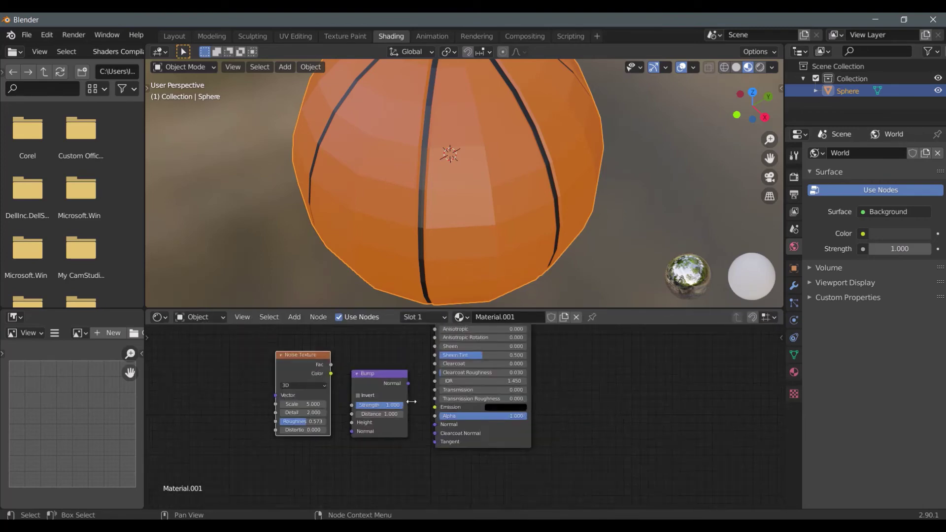
- Link the Noise Texture's Color to the Bump's Height, and the Bump's Normal output to the Principled BSDF's Normal input
drag(295, 363, 322, 424)
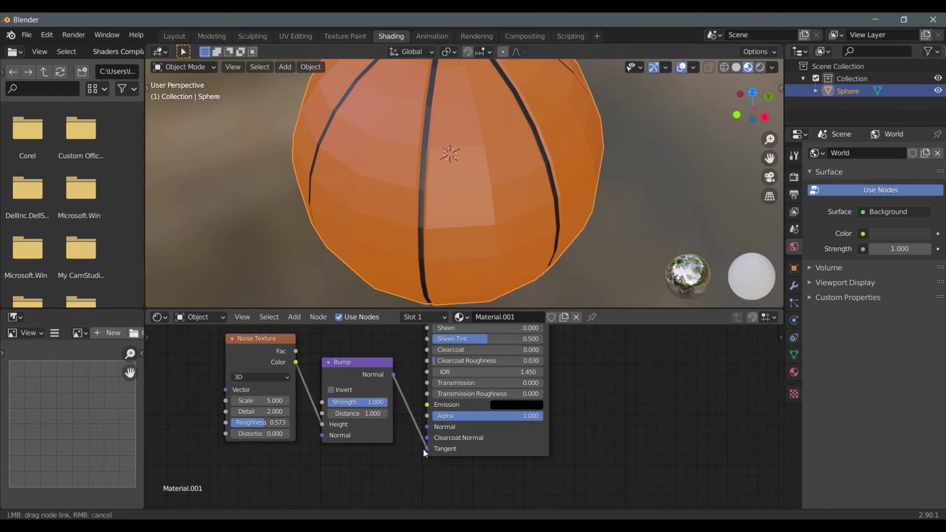
drag(394, 375, 427, 427)
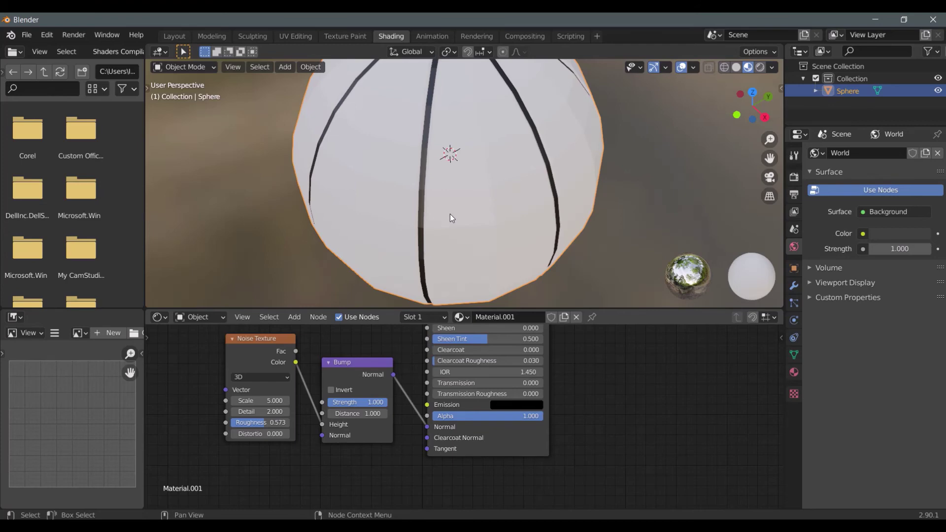
scroll(319, 404, down, 2)
scroll(418, 202, down, 3)
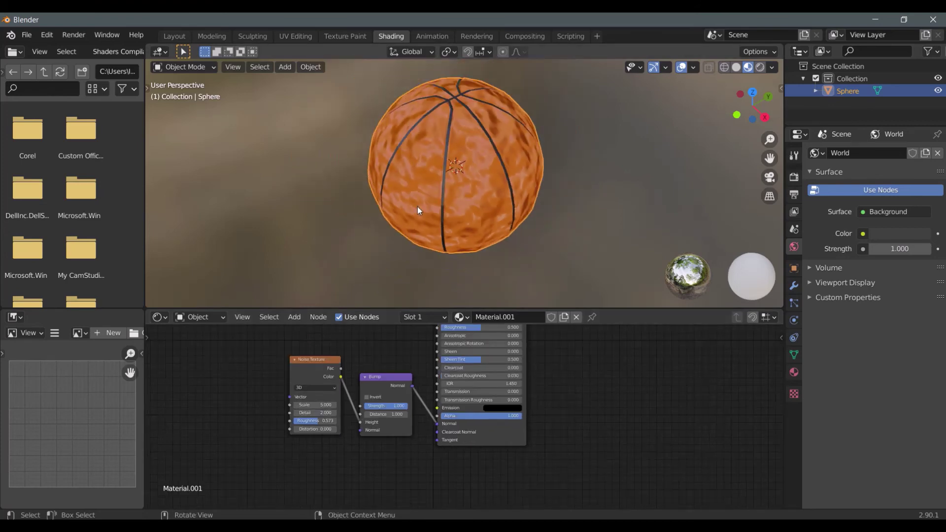
- Raise the Noise Texture's scale to 36.5 for a finer bump pattern on the ball
middle_drag(418, 207, 468, 183)
scroll(426, 163, up, 5)
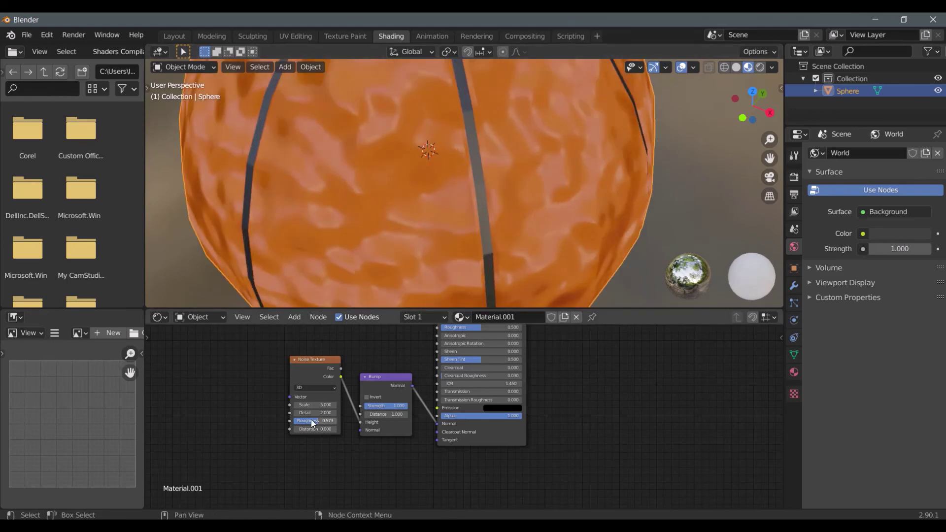
drag(315, 405, 374, 405)
scroll(344, 247, down, 5)
middle_drag(401, 185, 372, 174)
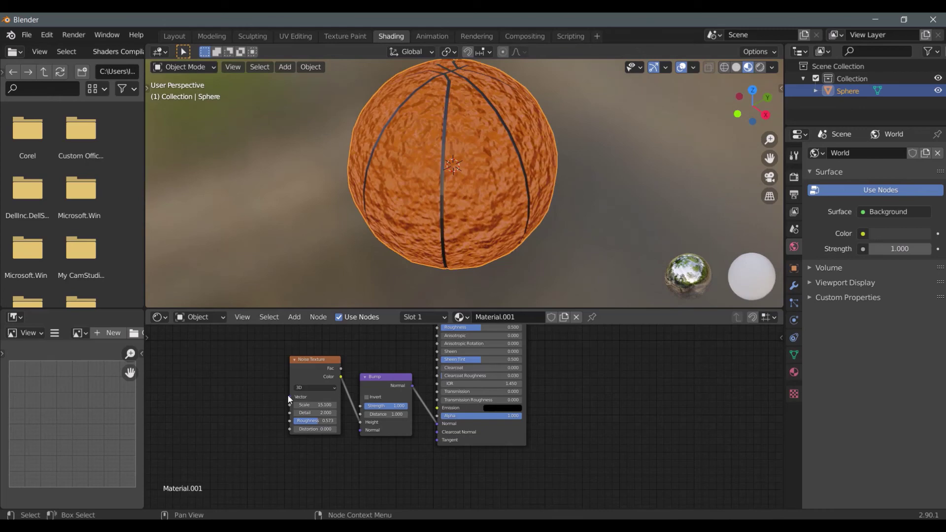
drag(321, 406, 426, 405)
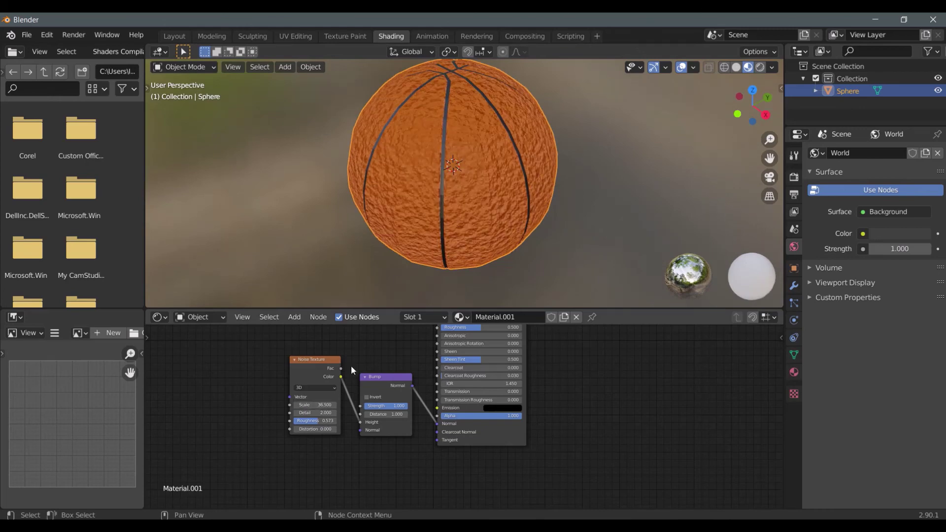
- Reduce the Bump node's strength to about 0.413
click(761, 155)
drag(769, 159, 767, 182)
scroll(759, 182, up, 2)
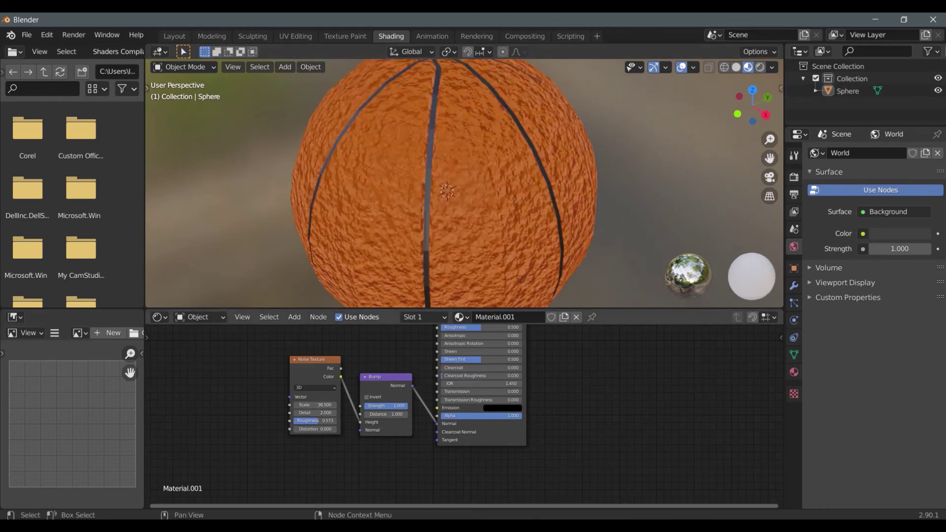
drag(390, 401, 377, 407)
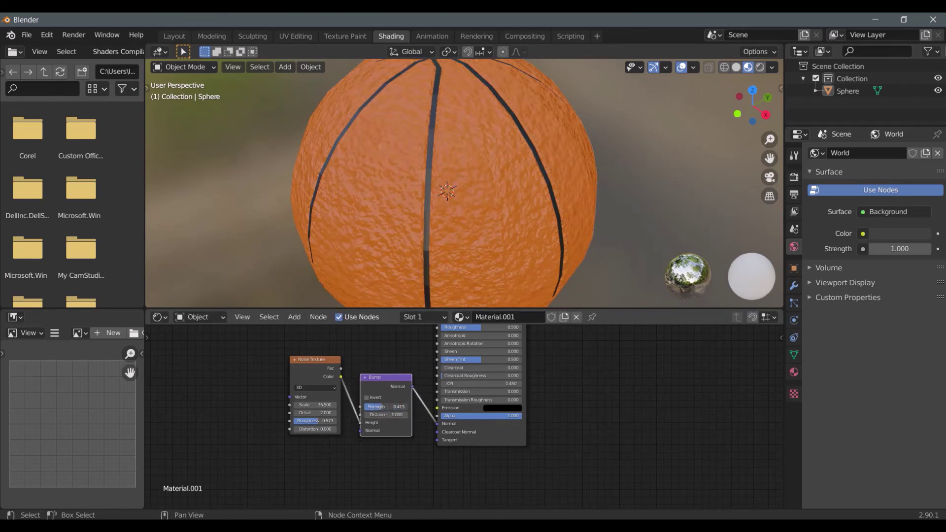
- Fine-tune the Noise Texture to scale 50.4, roughness about 0.40 and distortion 4.2, with the Bump strength at 0.407
drag(311, 404, 321, 429)
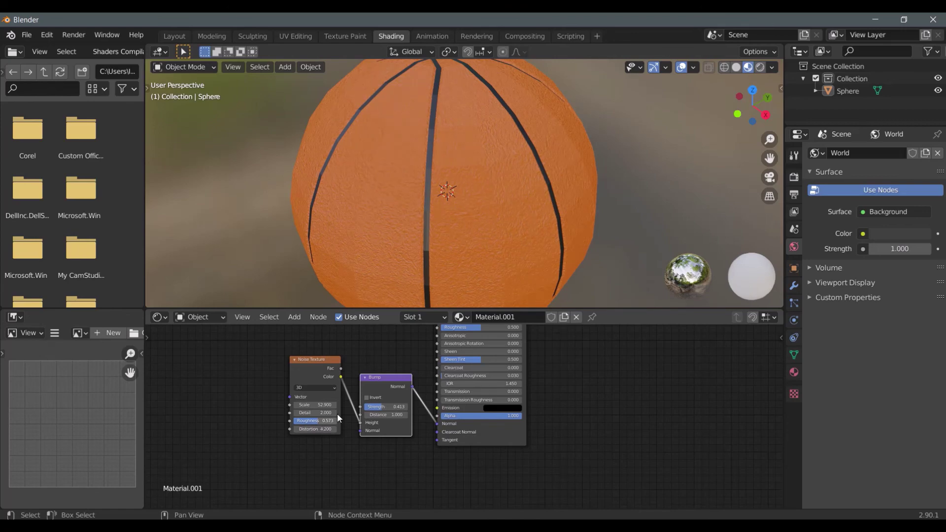
drag(314, 405, 382, 412)
drag(320, 421, 311, 421)
scroll(384, 238, down, 3)
middle_drag(402, 220, 395, 218)
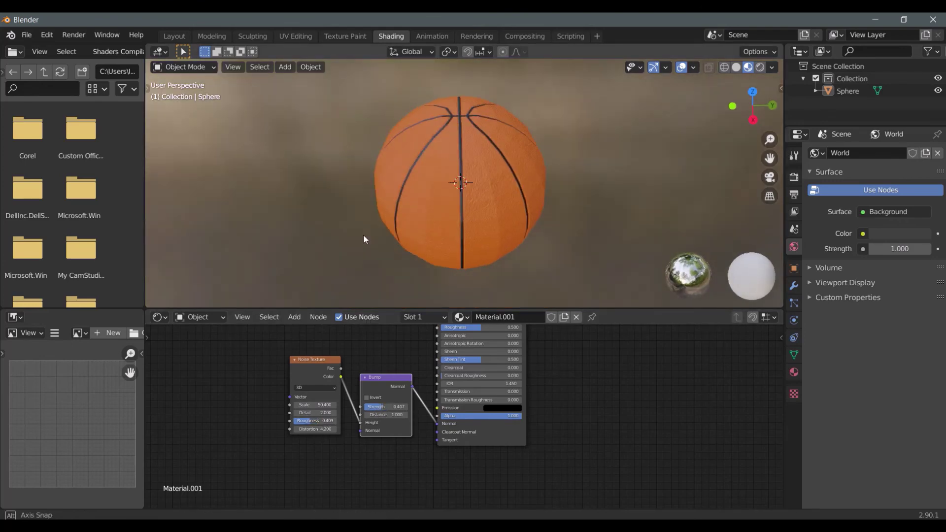
- Return to the Layout workspace and examine the textured ball from several angles and distances
click(177, 35)
middle_drag(335, 261, 370, 220)
scroll(397, 266, down, 2)
scroll(396, 265, up, 1)
scroll(347, 270, down, 2)
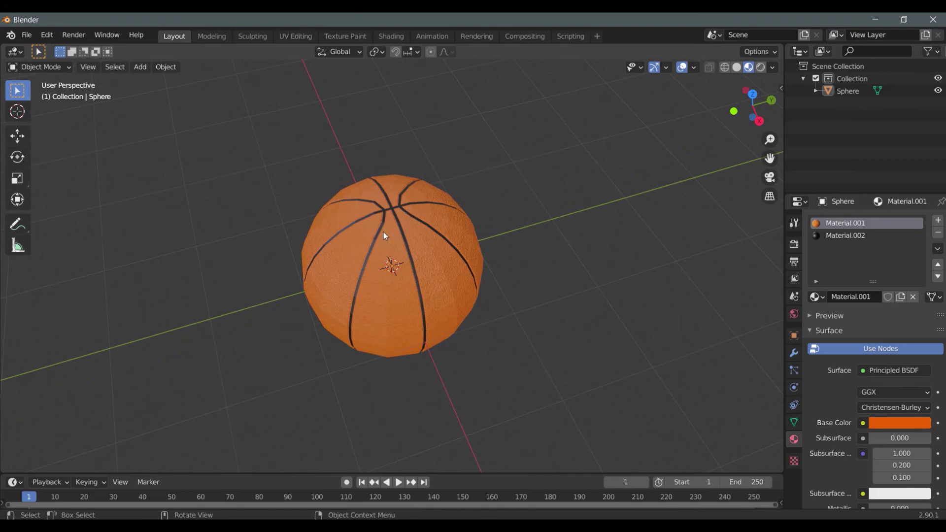